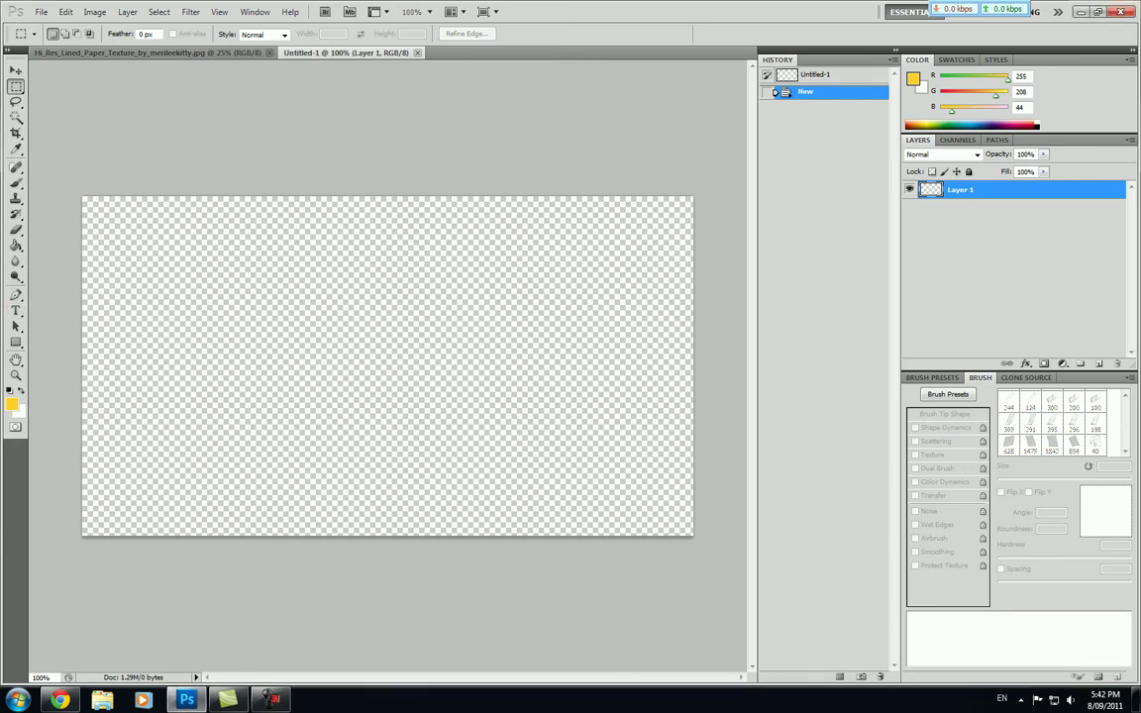
Start a text line on the canvas and set its color to black and its size to 48 pt
{"action": "left_click", "coordinate": [16, 310]}
{"action": "left_click", "coordinate": [189, 327]}
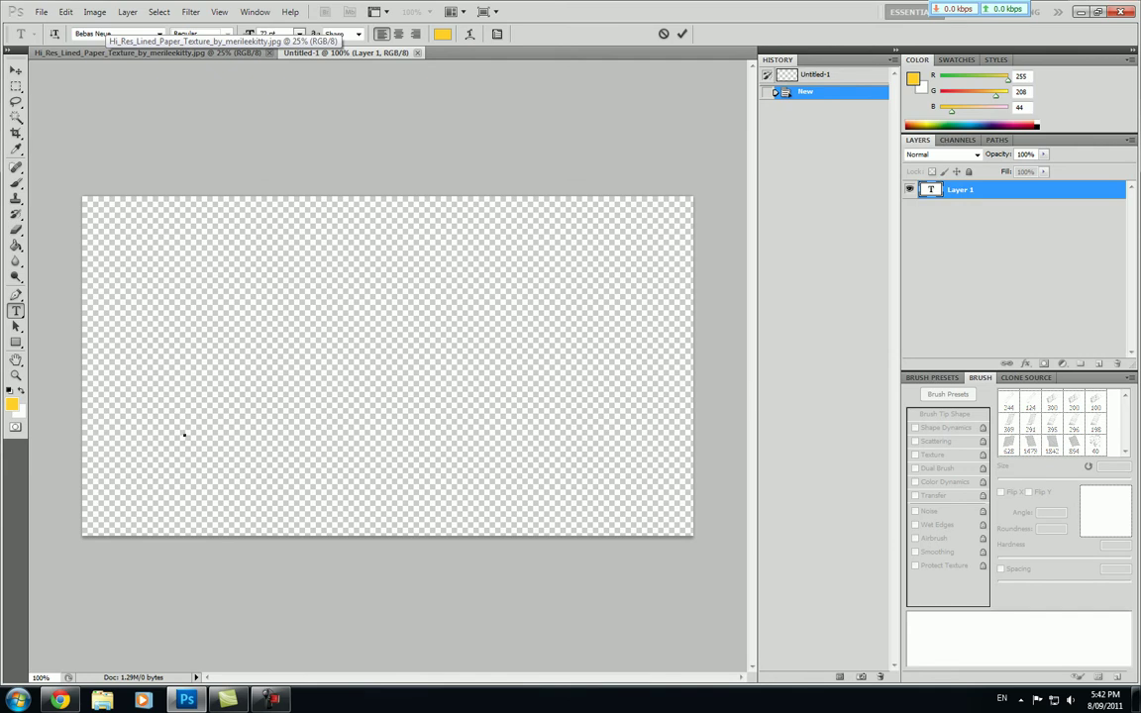
{"action": "type", "text": "T"}
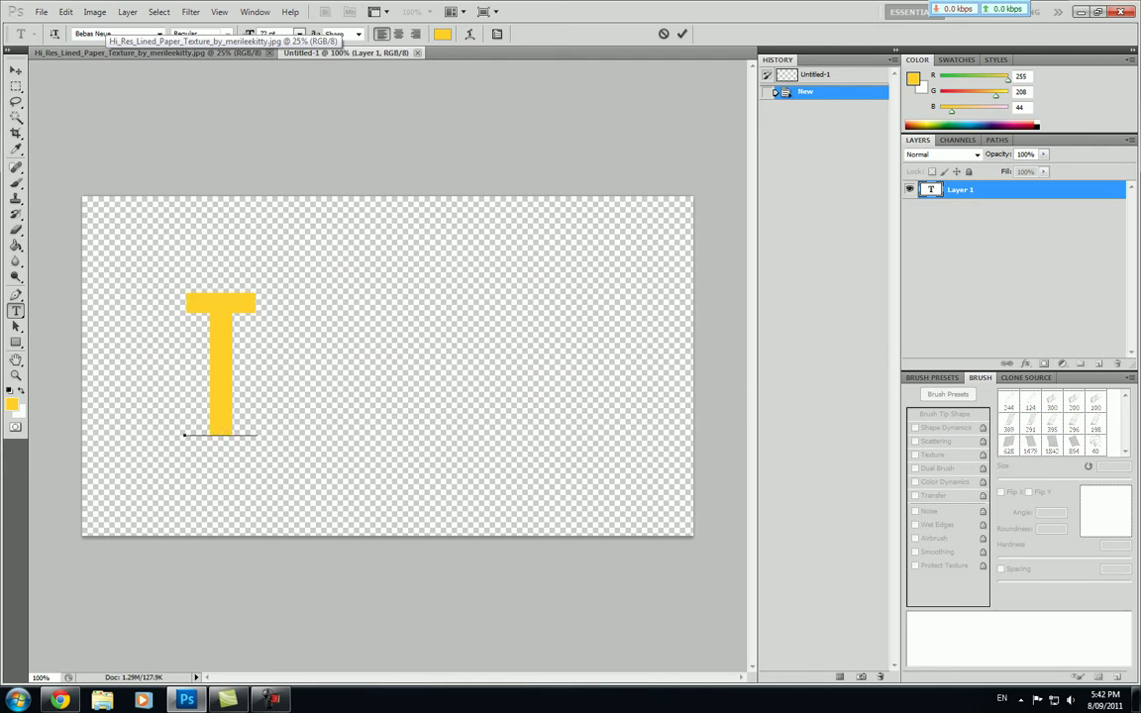
{"action": "key", "text": "BackSpace"}
{"action": "left_click", "coordinate": [443, 34]}
{"action": "left_click", "coordinate": [397, 355]}
{"action": "key", "text": "Return"}
{"action": "key", "text": "Return"}
{"action": "left_click", "coordinate": [299, 34]}
{"action": "left_click", "coordinate": [289, 234]}
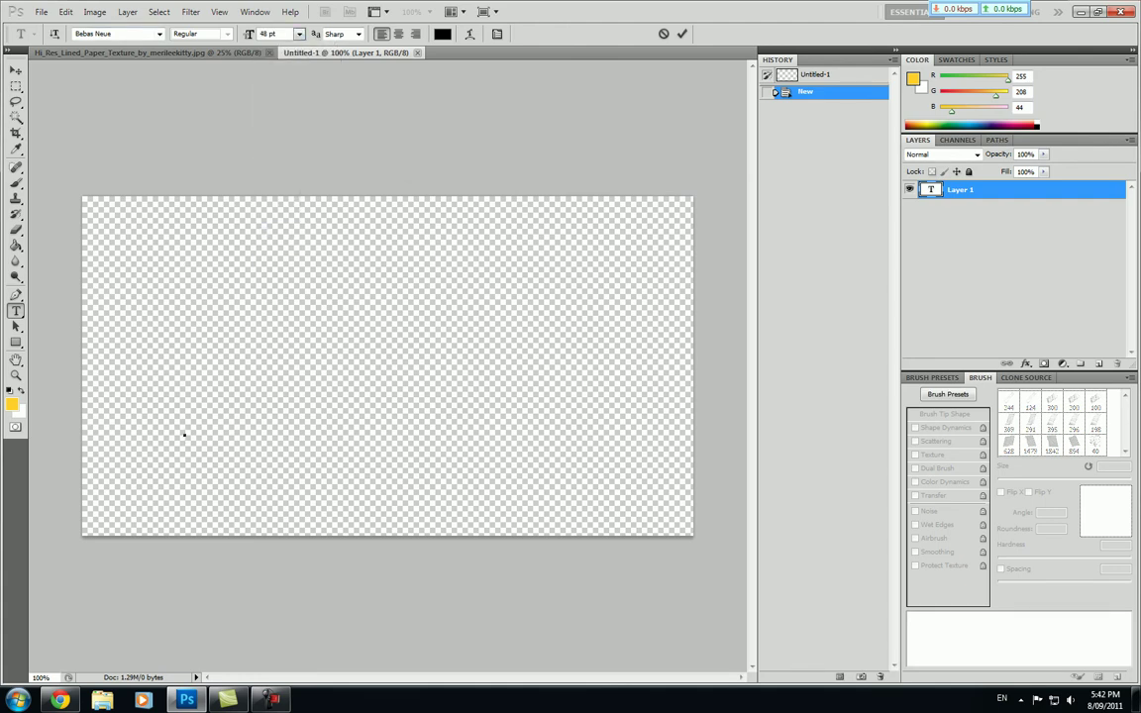
{"action": "type", "text": "THESQUARED"}
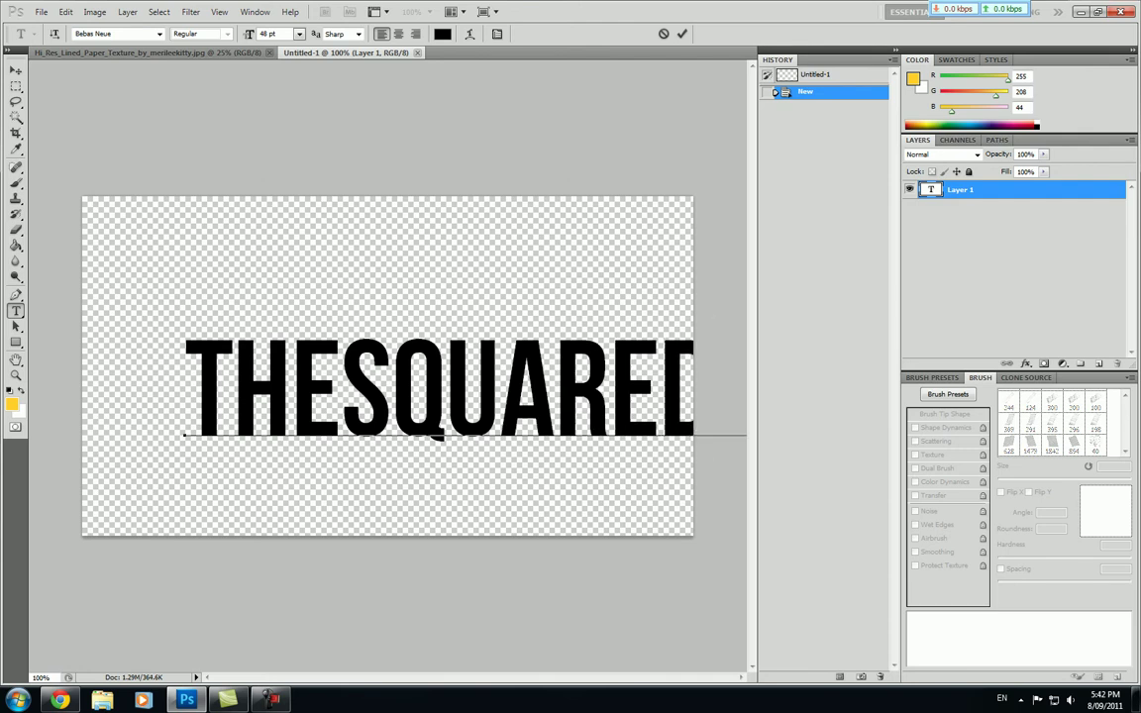
{"action": "key", "text": "BackSpace"}
{"action": "key", "text": "BackSpace"}
{"action": "key", "text": "BackSpace"}
{"action": "key", "text": "BackSpace"}
{"action": "key", "text": "BackSpace"}
{"action": "key", "text": "BackSpace"}
{"action": "key", "text": "BackSpace"}
{"action": "key", "text": "BackSpace"}
{"action": "key", "text": "BackSpace"}
{"action": "key", "text": "BackSpace"}
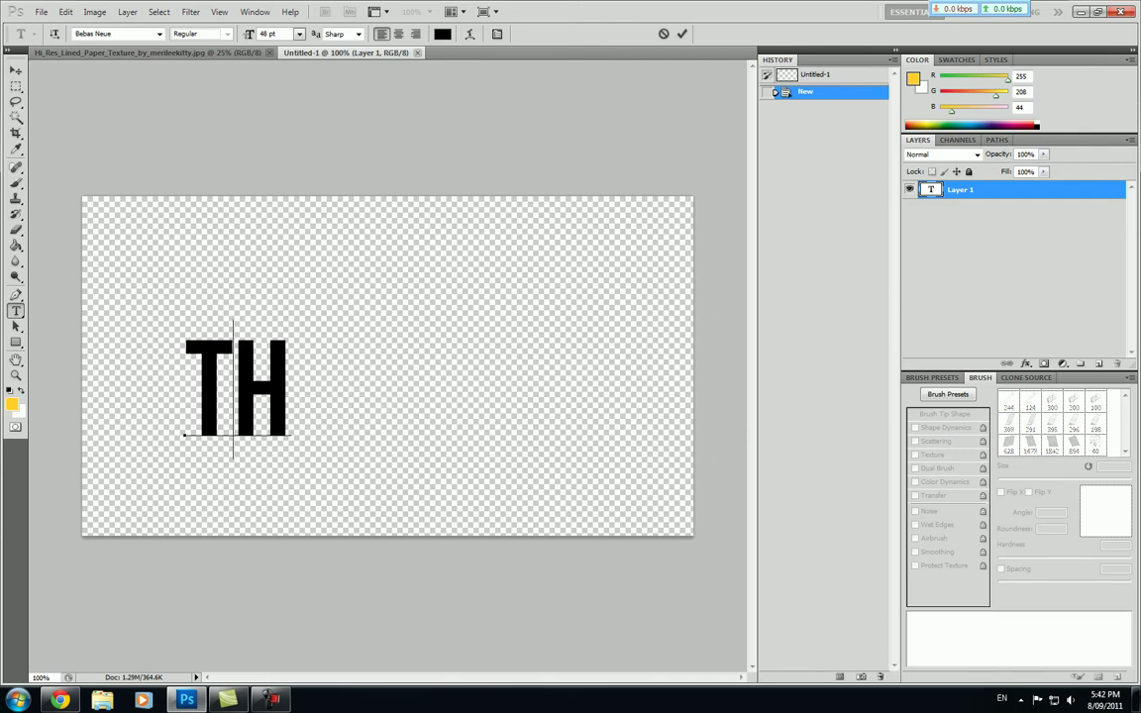
Enter the first name in capitals as the text and move it near the middle of the canvas
{"action": "type", "text": "NOAH"}
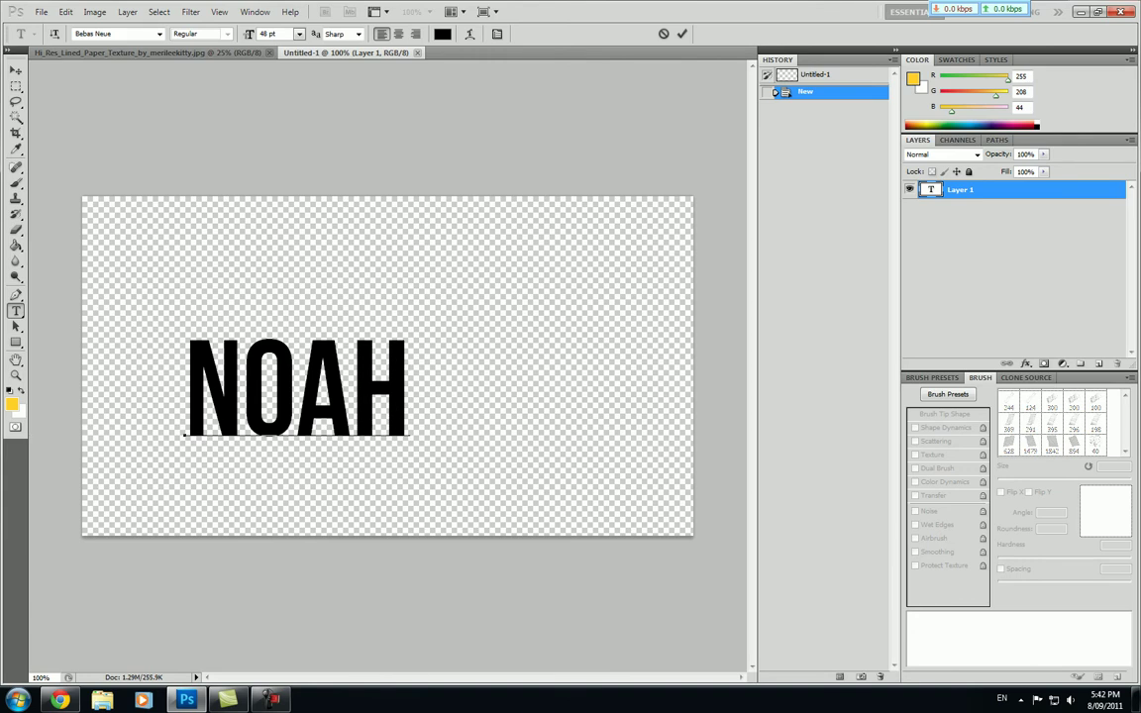
{"action": "key", "text": "ctrl+Return"}
{"action": "left_click_drag", "start_coordinate": [297, 387], "coordinate": [366, 355]}
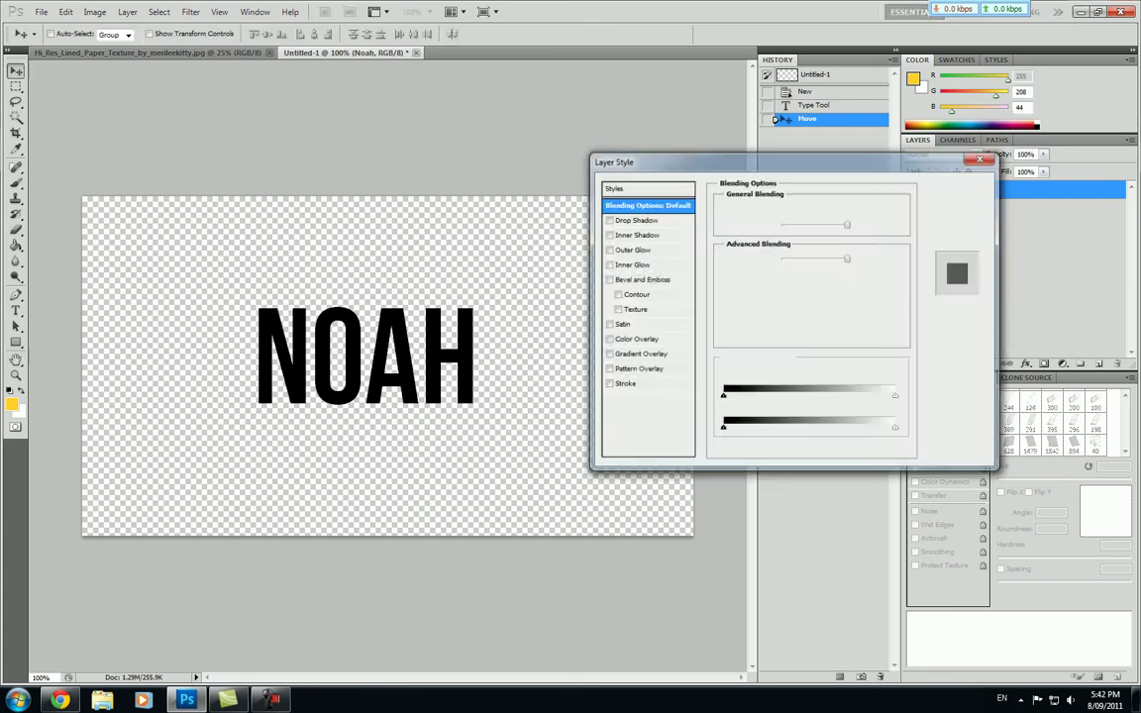
{"action": "key", "text": "Return"}
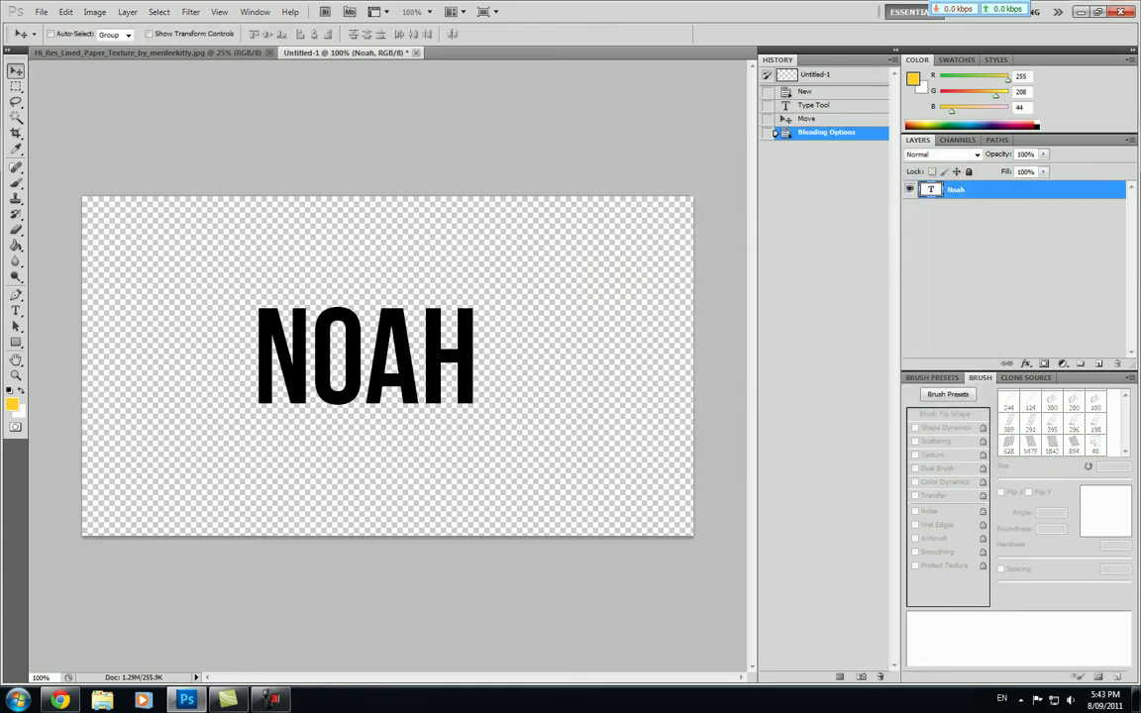
Increase the text size to 72 pt and recenter the enlarged word on the canvas
{"action": "double_click", "coordinate": [931, 189]}
{"action": "left_click", "coordinate": [299, 33]}
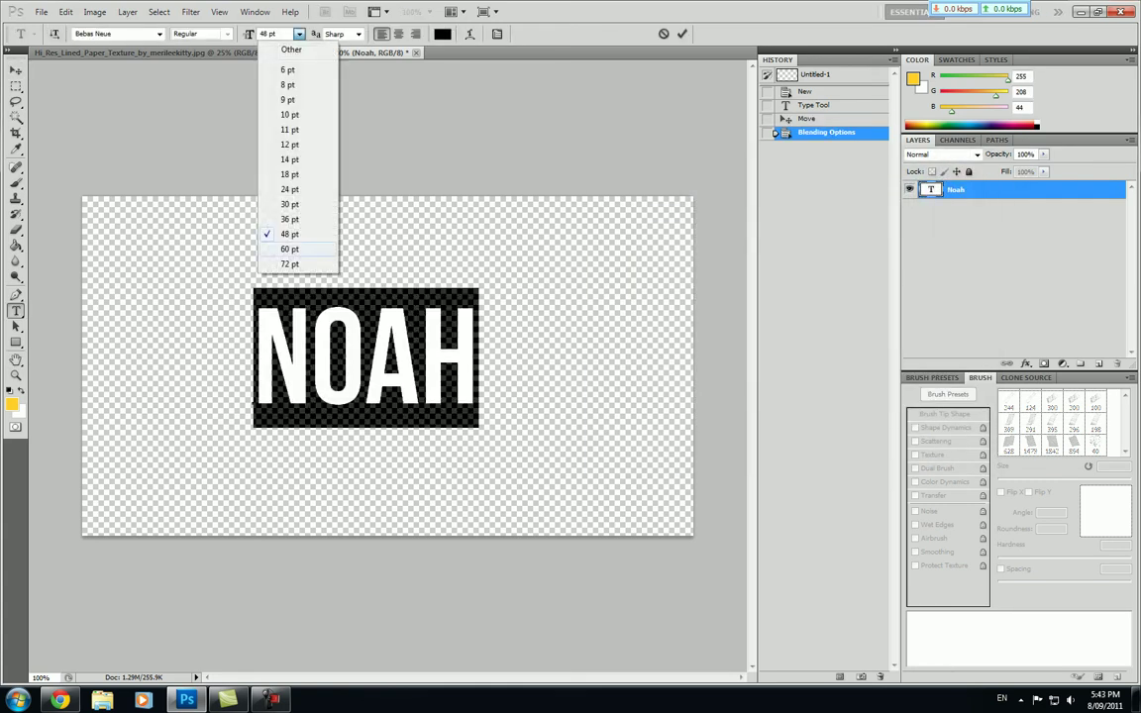
{"action": "left_click", "coordinate": [282, 241]}
{"action": "left_click", "coordinate": [16, 70]}
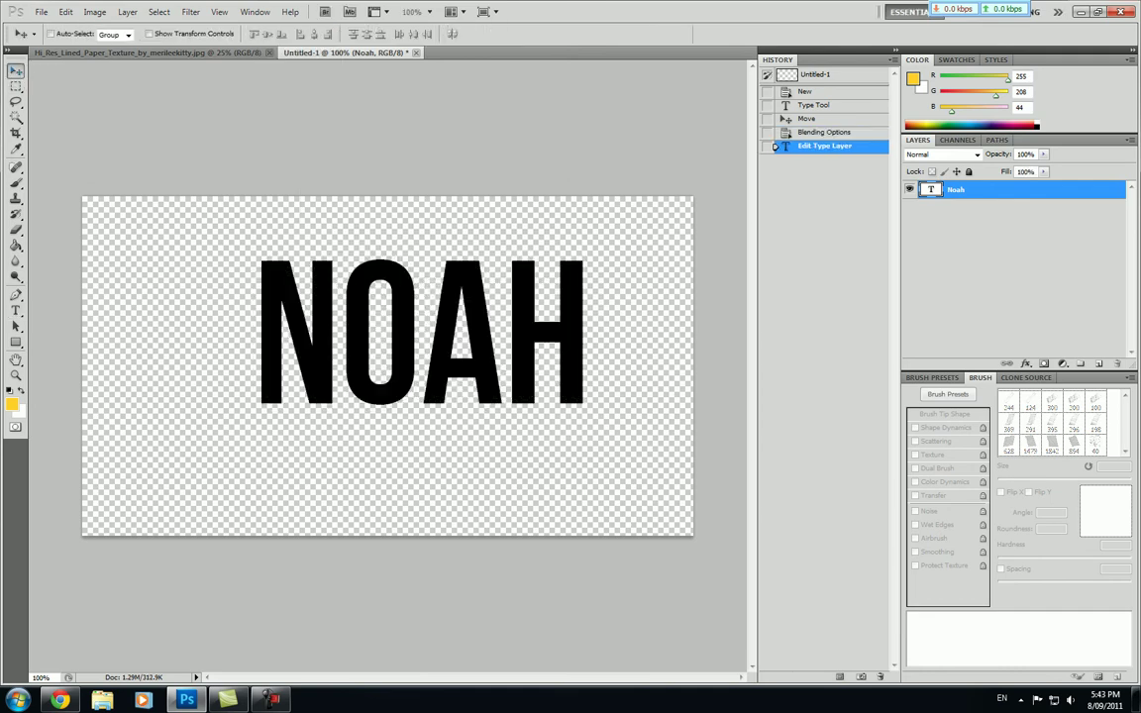
{"action": "left_click_drag", "start_coordinate": [371, 332], "coordinate": [339, 354]}
Duplicate the text layer, hide the copy, and shift the original text slightly left and down
{"action": "left_click", "coordinate": [1003, 259]}
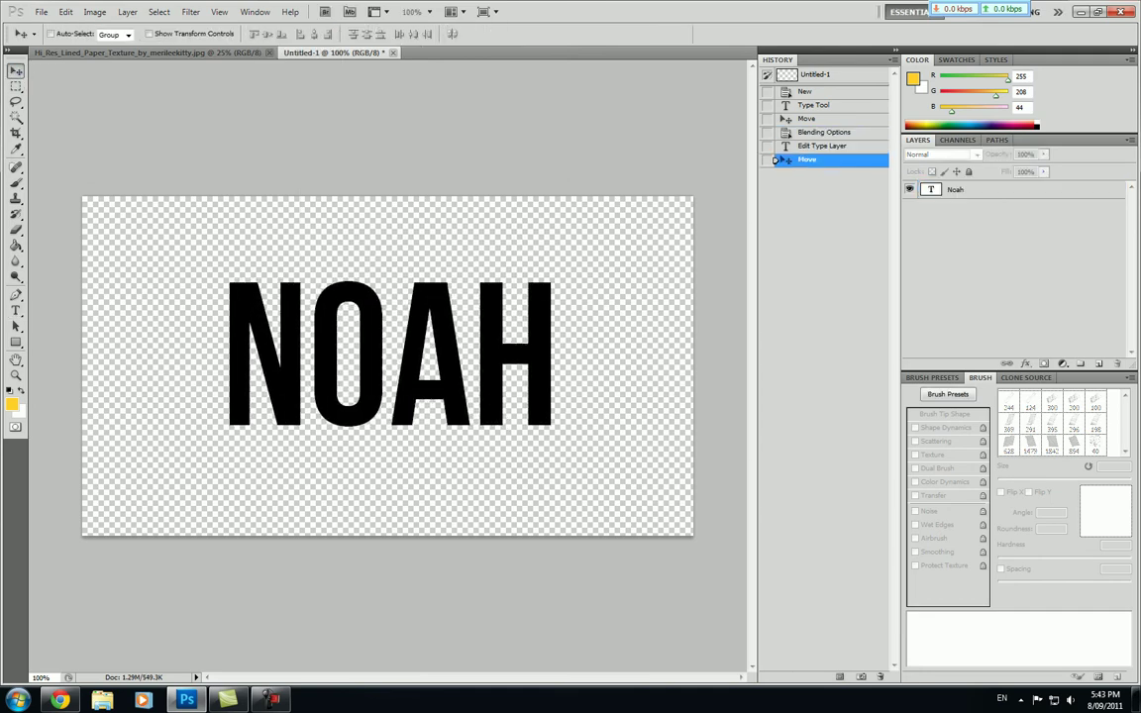
{"action": "left_click", "coordinate": [396, 349]}
{"action": "left_click", "coordinate": [566, 264]}
{"action": "left_click", "coordinate": [990, 189]}
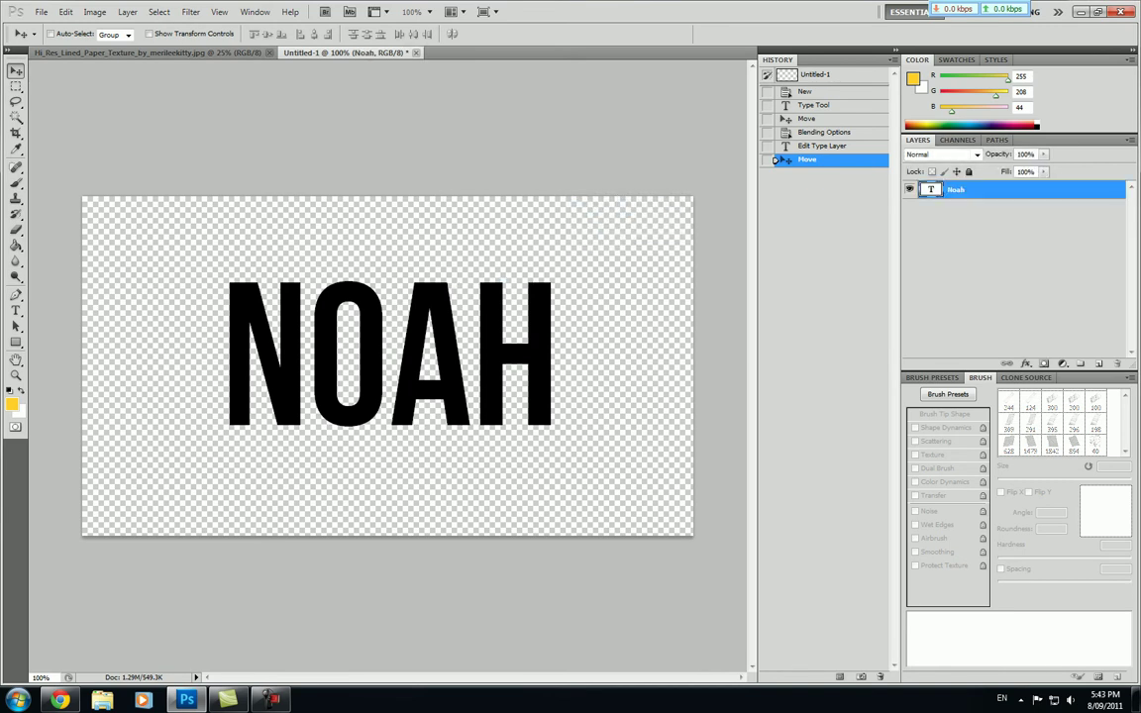
{"action": "key", "text": "ctrl+j"}
{"action": "left_click", "coordinate": [909, 189]}
{"action": "left_click", "coordinate": [990, 207]}
{"action": "left_click_drag", "start_coordinate": [390, 355], "coordinate": [376, 359]}
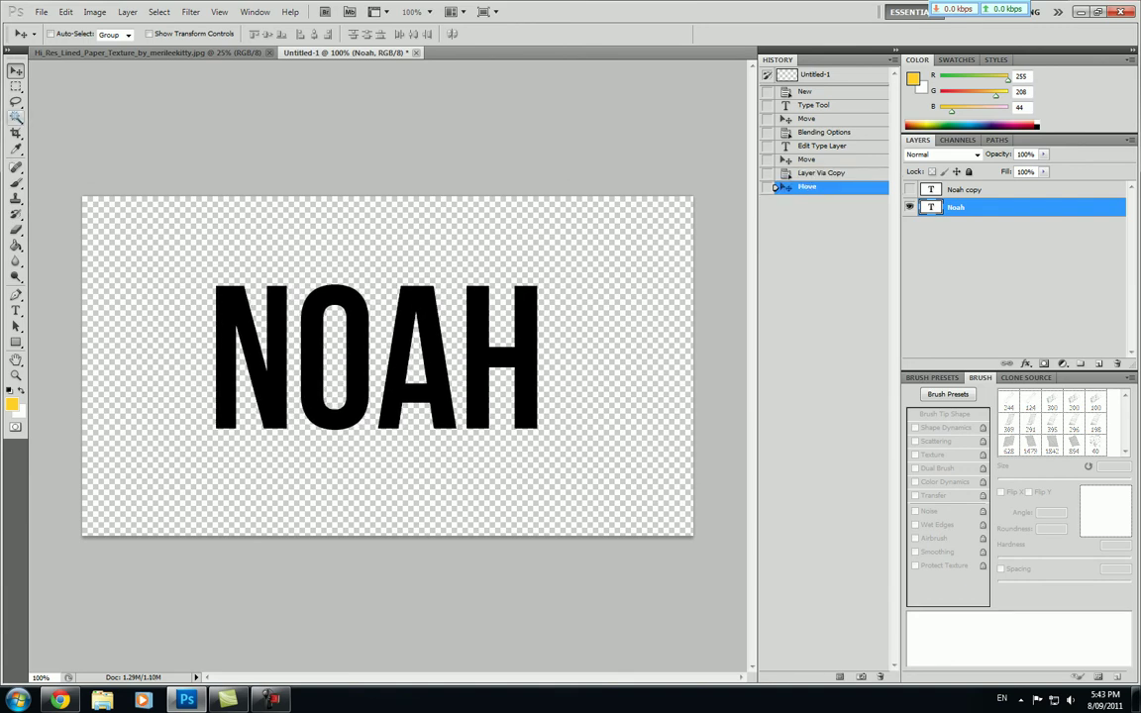
Rasterize the original text layer and select all its letters using the Magic Wand and the Similar command
{"action": "left_click", "coordinate": [16, 117]}
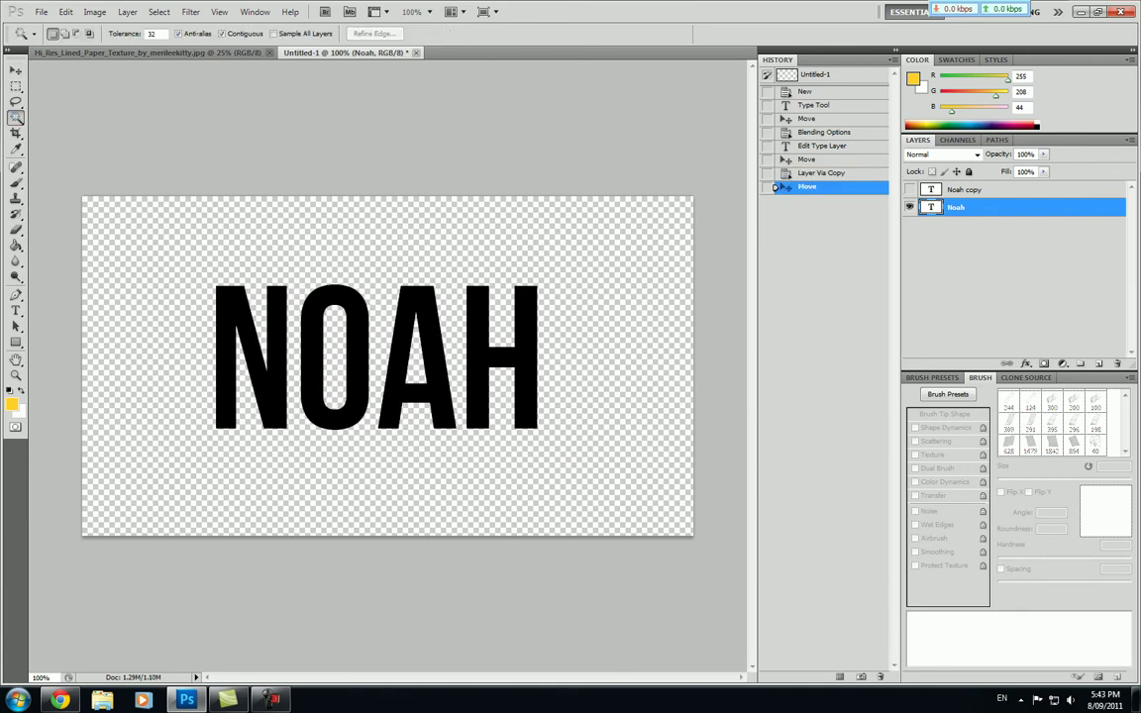
{"action": "left_click", "coordinate": [259, 367]}
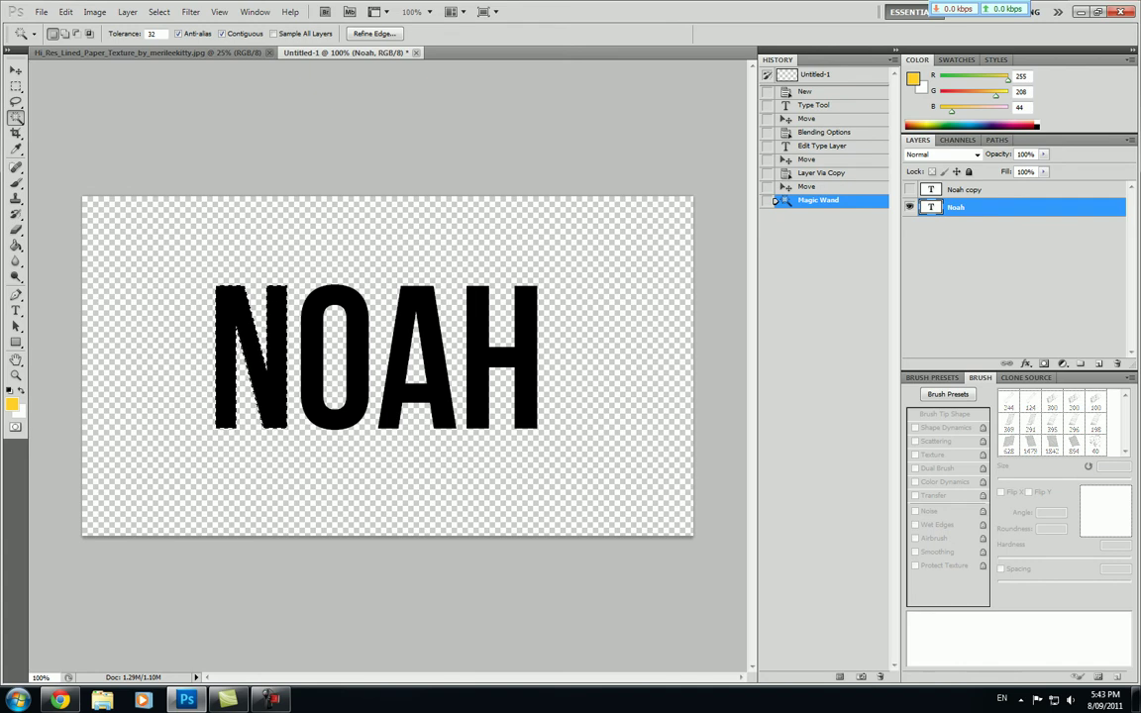
{"action": "right_click", "coordinate": [988, 212]}
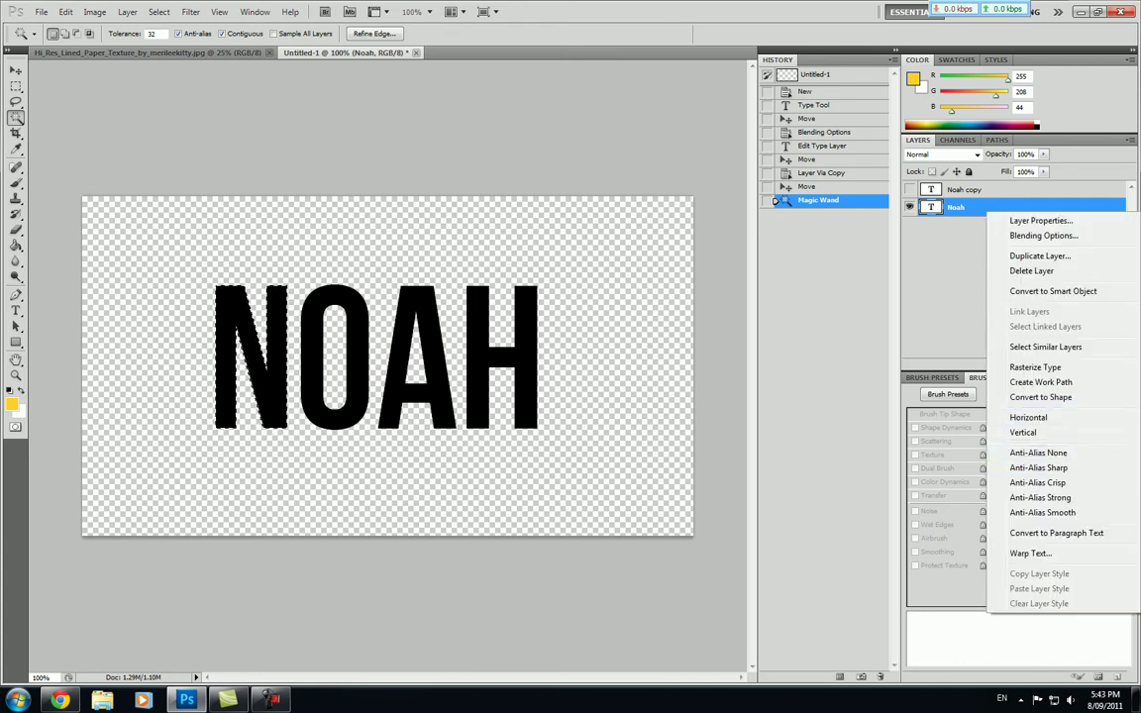
{"action": "left_click", "coordinate": [1035, 366]}
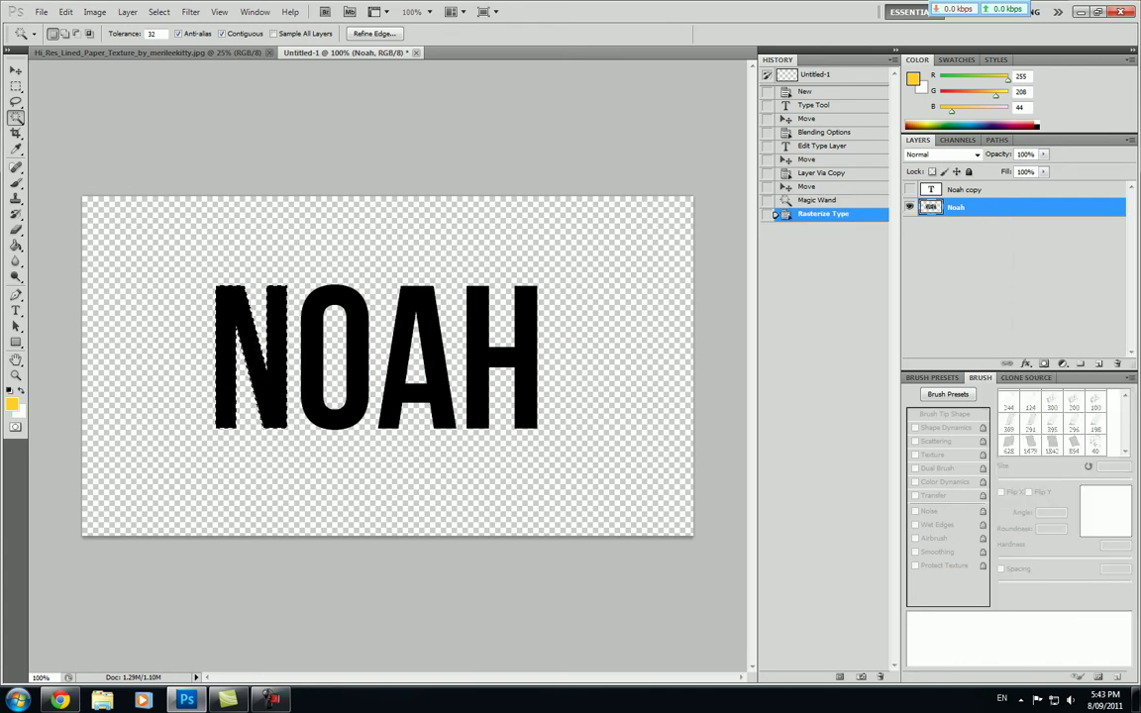
{"action": "right_click", "coordinate": [247, 358]}
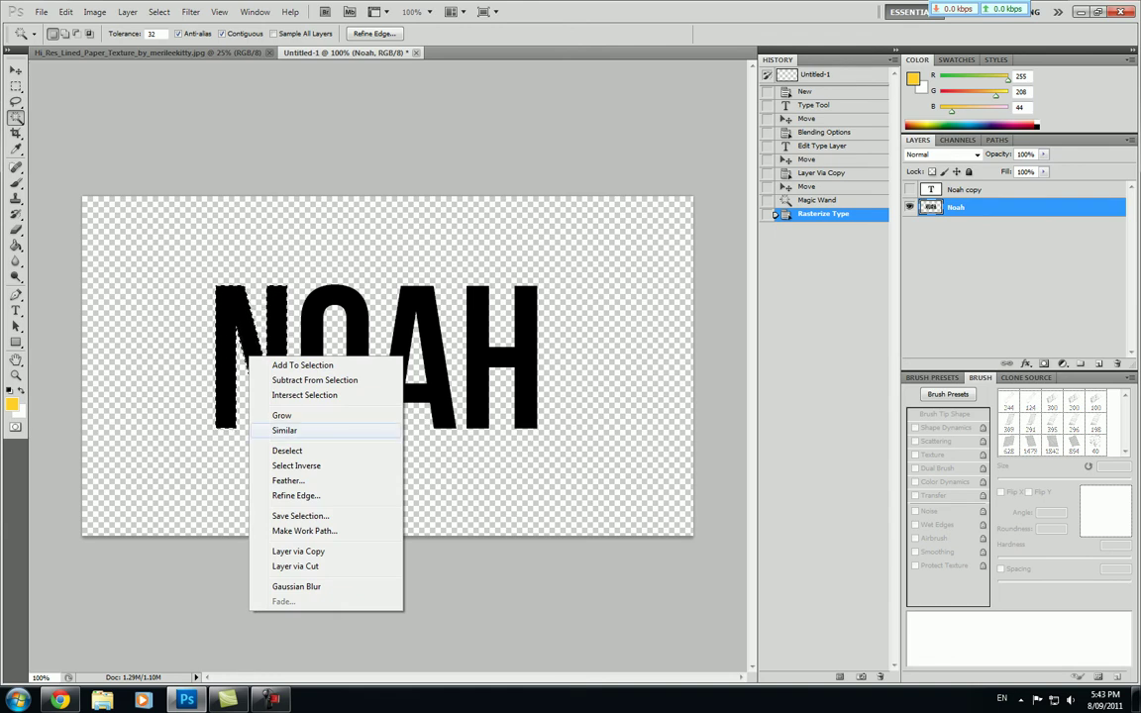
{"action": "left_click", "coordinate": [288, 430]}
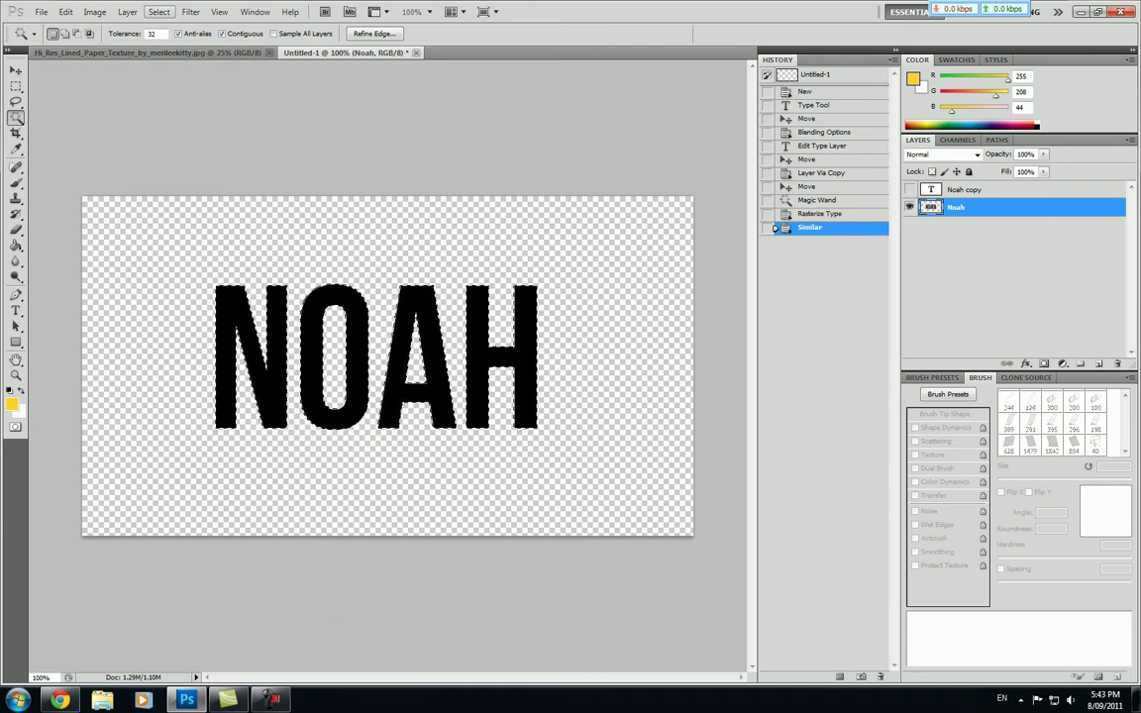
Try expanding the letter selection by 12 pixels and undo the expansion
{"action": "left_click", "coordinate": [160, 11]}
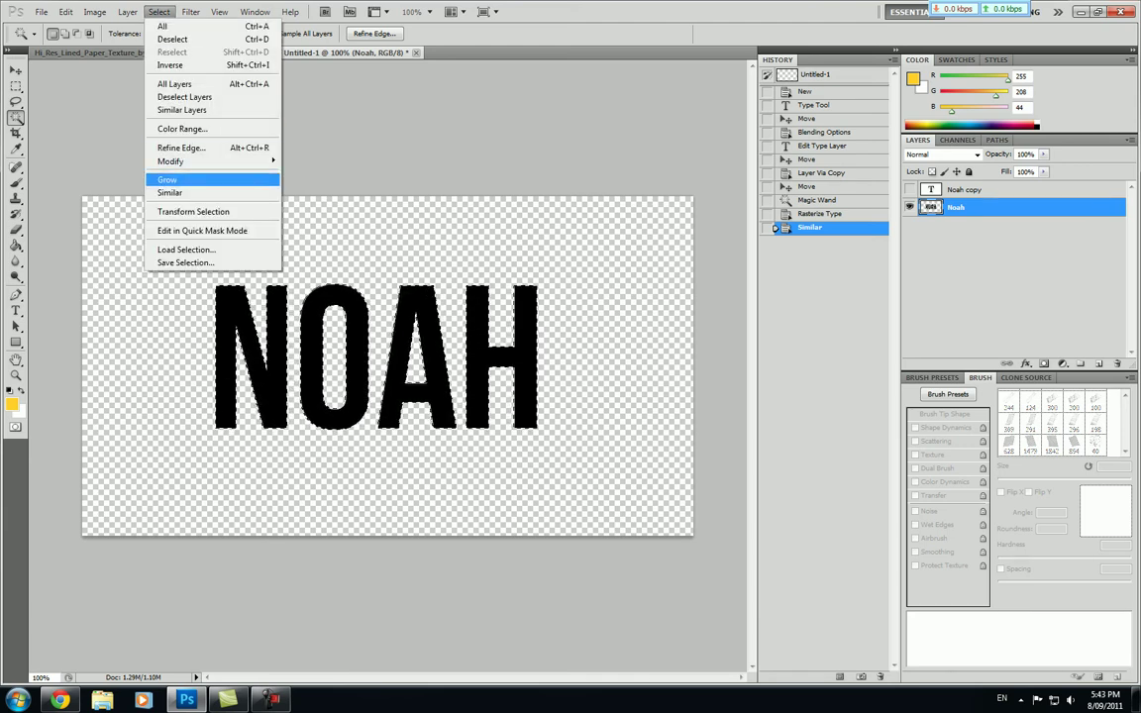
{"action": "mouse_move", "coordinate": [170, 160]}
{"action": "left_click", "coordinate": [315, 187]}
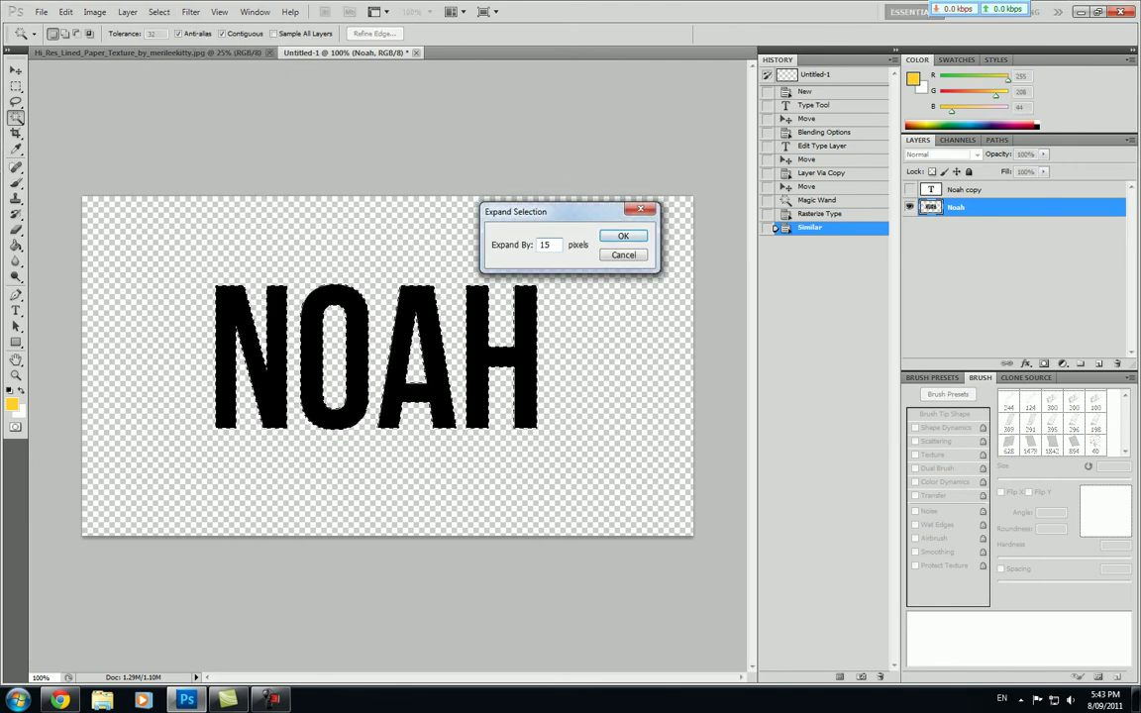
{"action": "left_click_drag", "start_coordinate": [552, 245], "coordinate": [544, 245]}
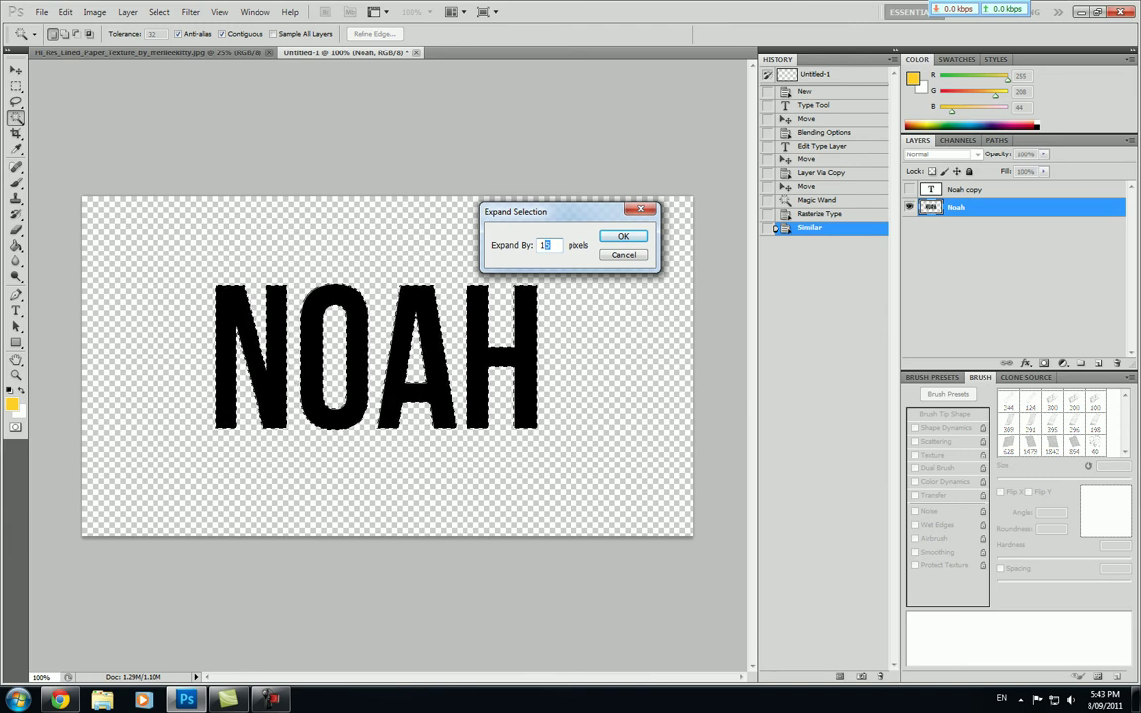
{"action": "type", "text": "2"}
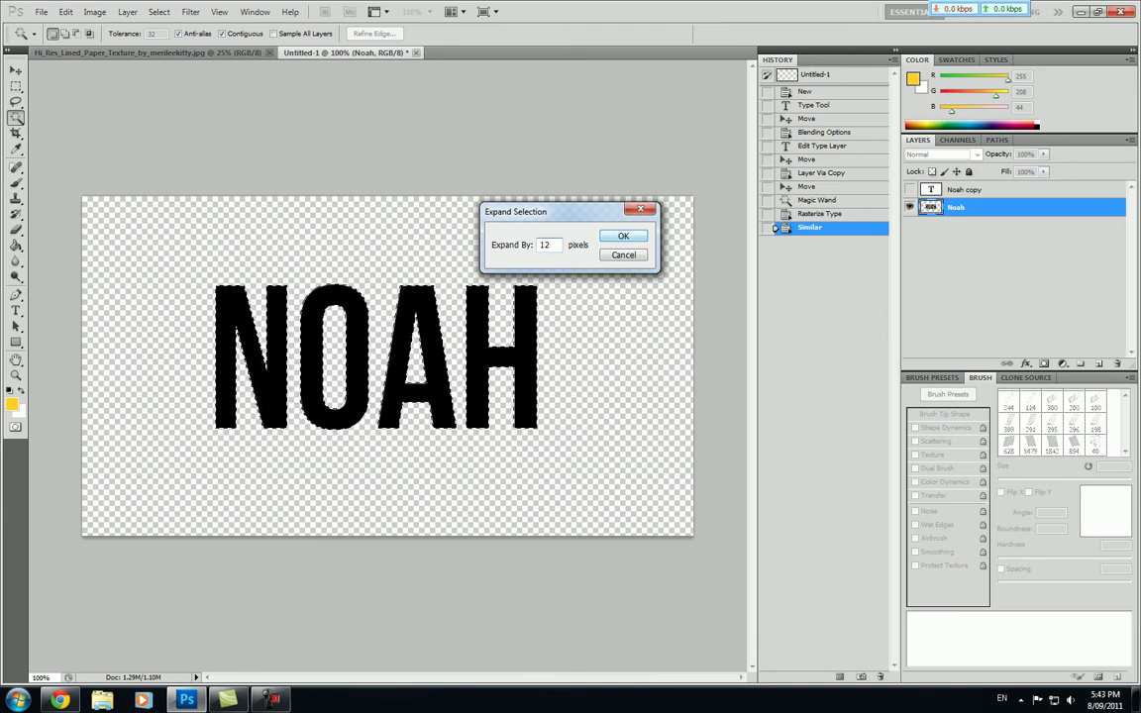
{"action": "key", "text": "Return"}
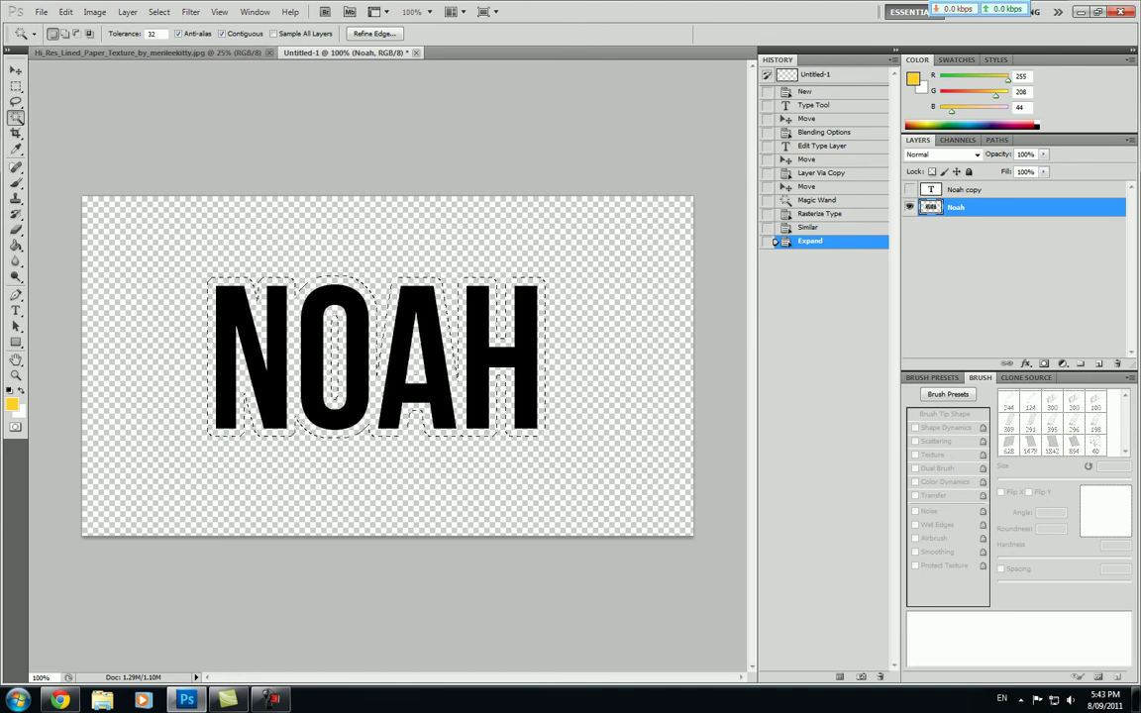
{"action": "key", "text": "ctrl+z"}
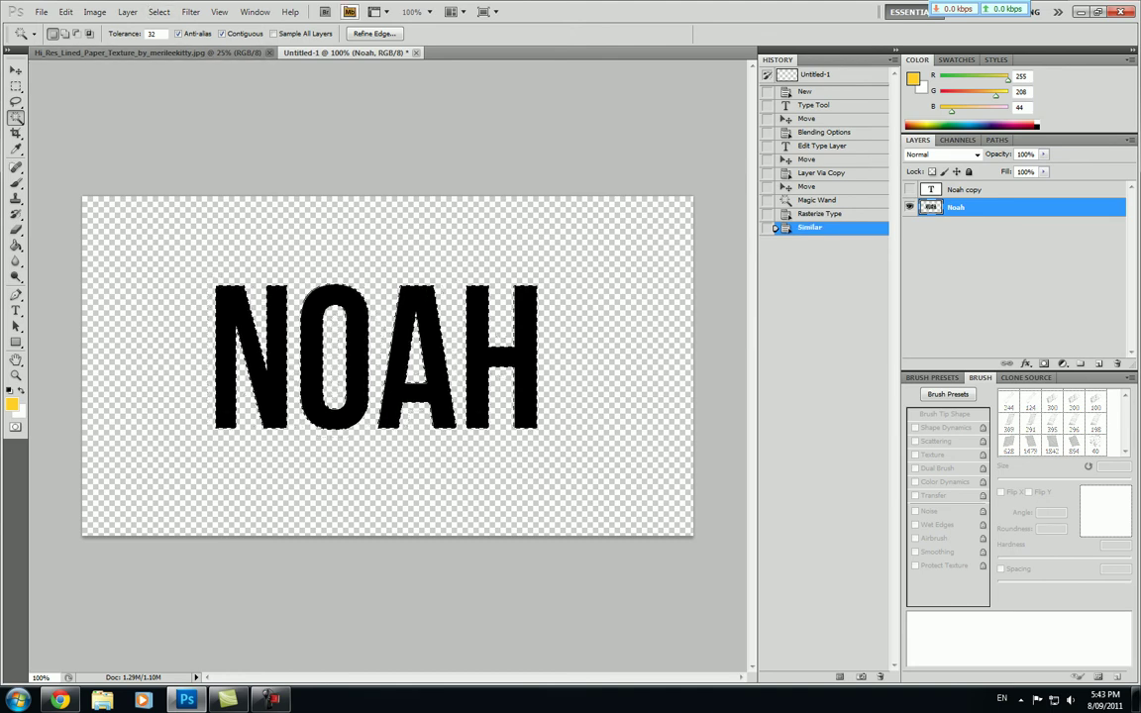
Expand the letter selection outward to form a wide outline around all the letters
{"action": "left_click", "coordinate": [159, 12]}
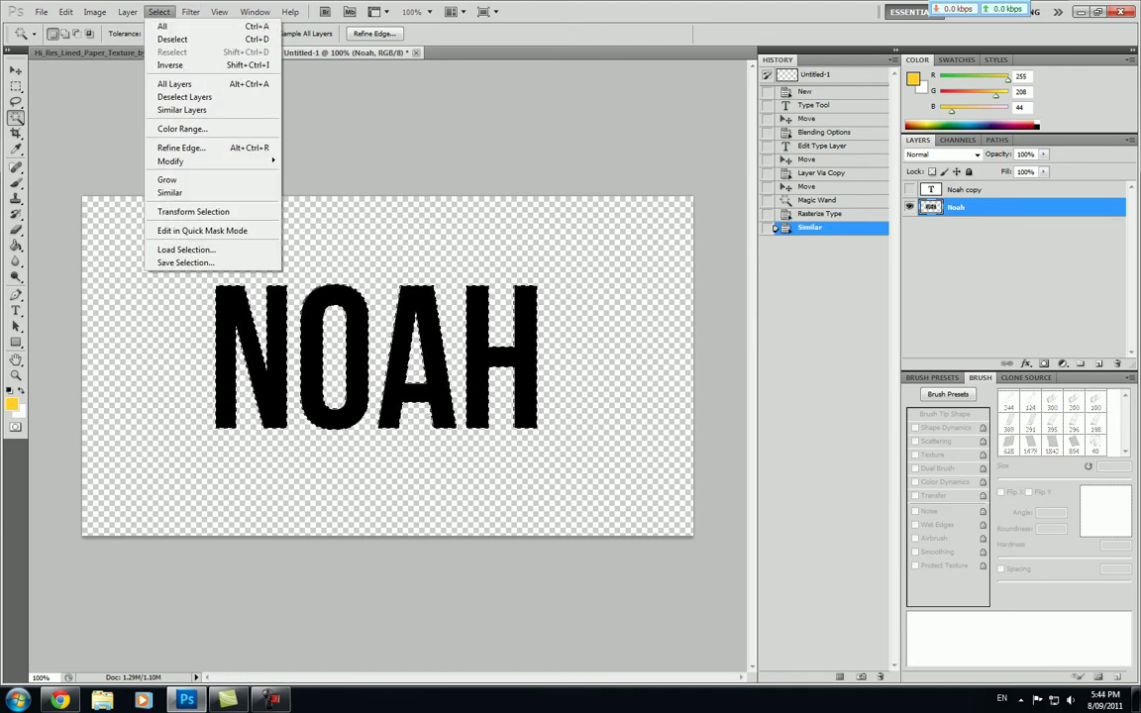
{"action": "mouse_move", "coordinate": [198, 160]}
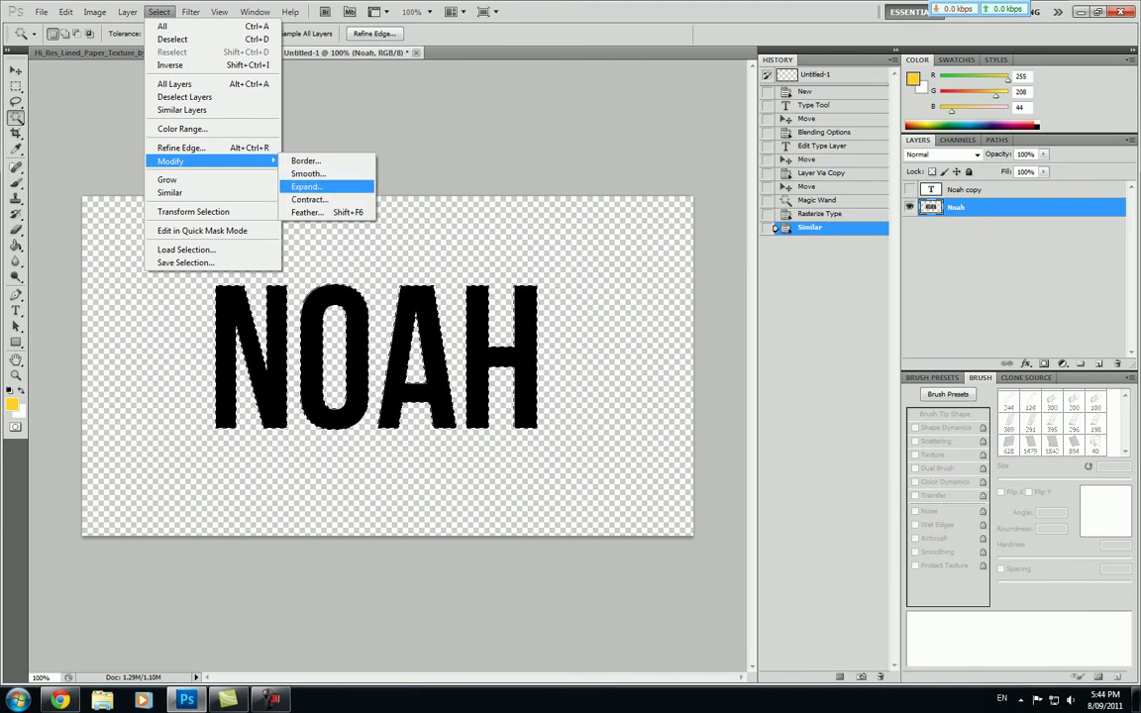
{"action": "left_click", "coordinate": [307, 186]}
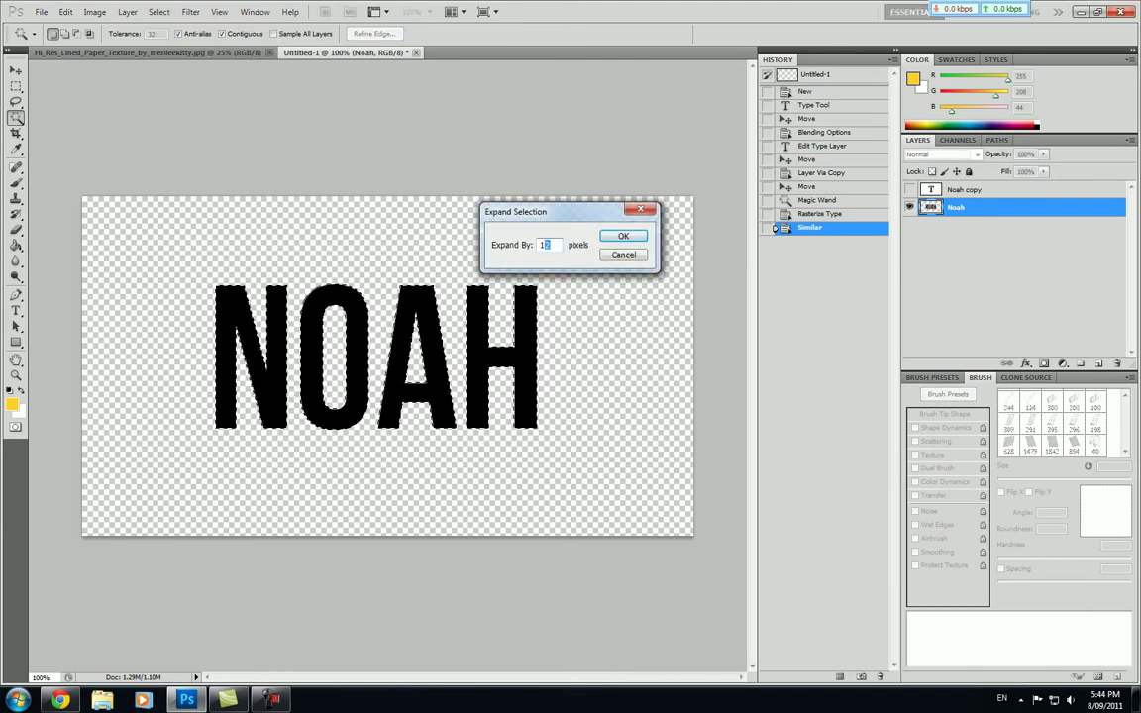
{"action": "type", "text": "10"}
{"action": "key", "text": "Return"}
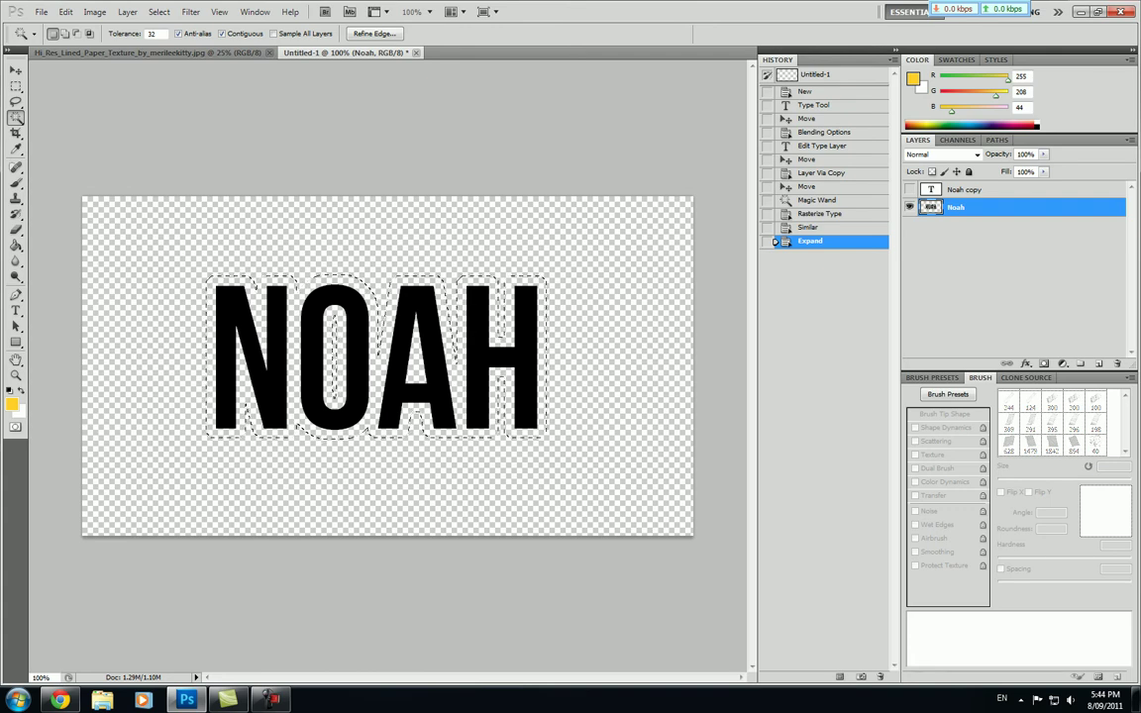
Set the foreground color to a pale yellow with RGB values 255, 232, 154
{"action": "key", "text": "i"}
{"action": "left_click", "coordinate": [11, 403]}
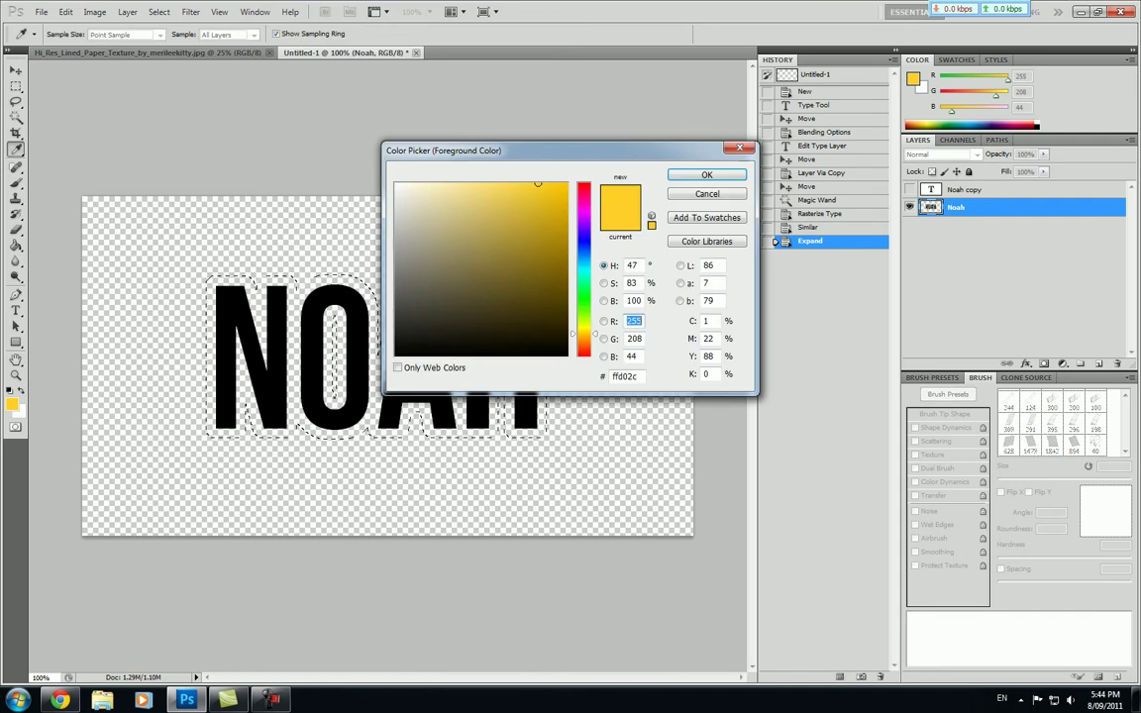
{"action": "left_click_drag", "start_coordinate": [431, 184], "coordinate": [464, 183]}
{"action": "left_click", "coordinate": [698, 176]}
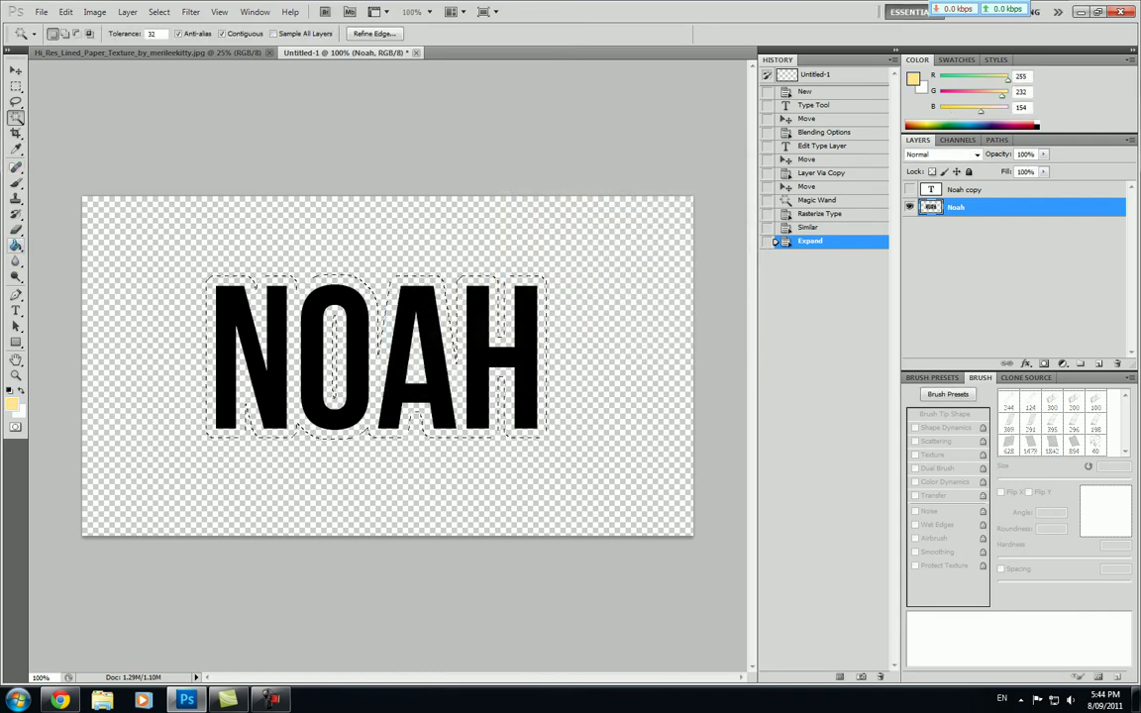
Add a new layer above the rasterized text and fill the expanded selection with the pale yellow using the Paint Bucket
{"action": "left_click", "coordinate": [16, 244]}
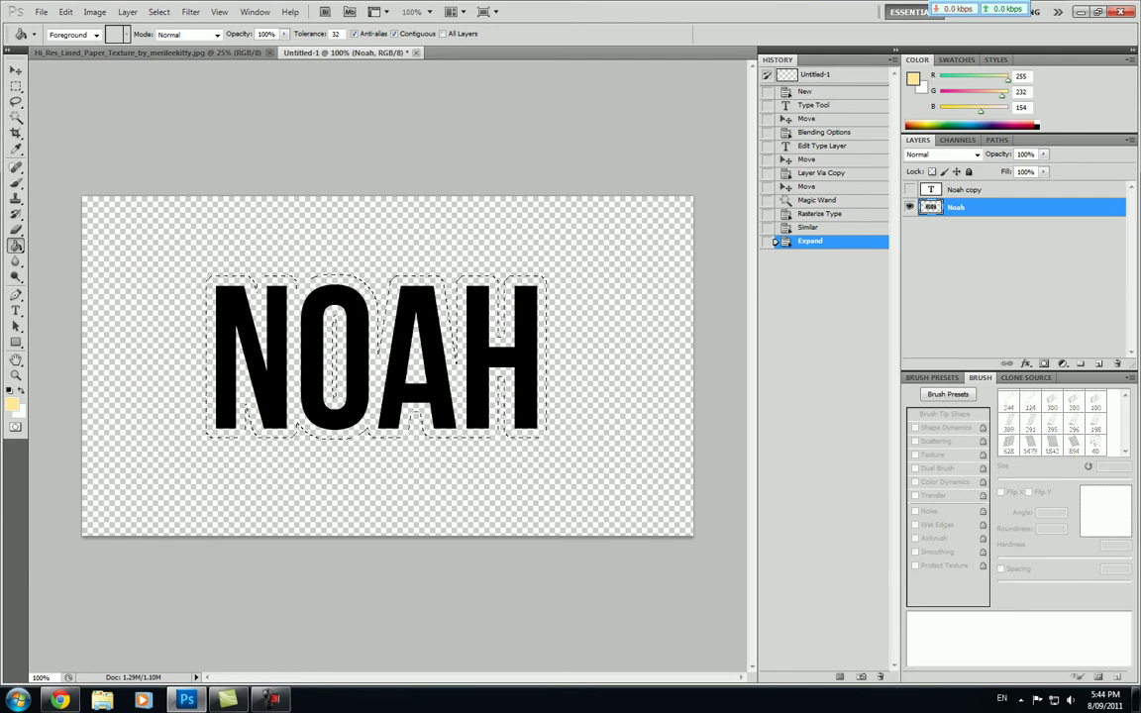
{"action": "left_click", "coordinate": [1098, 363]}
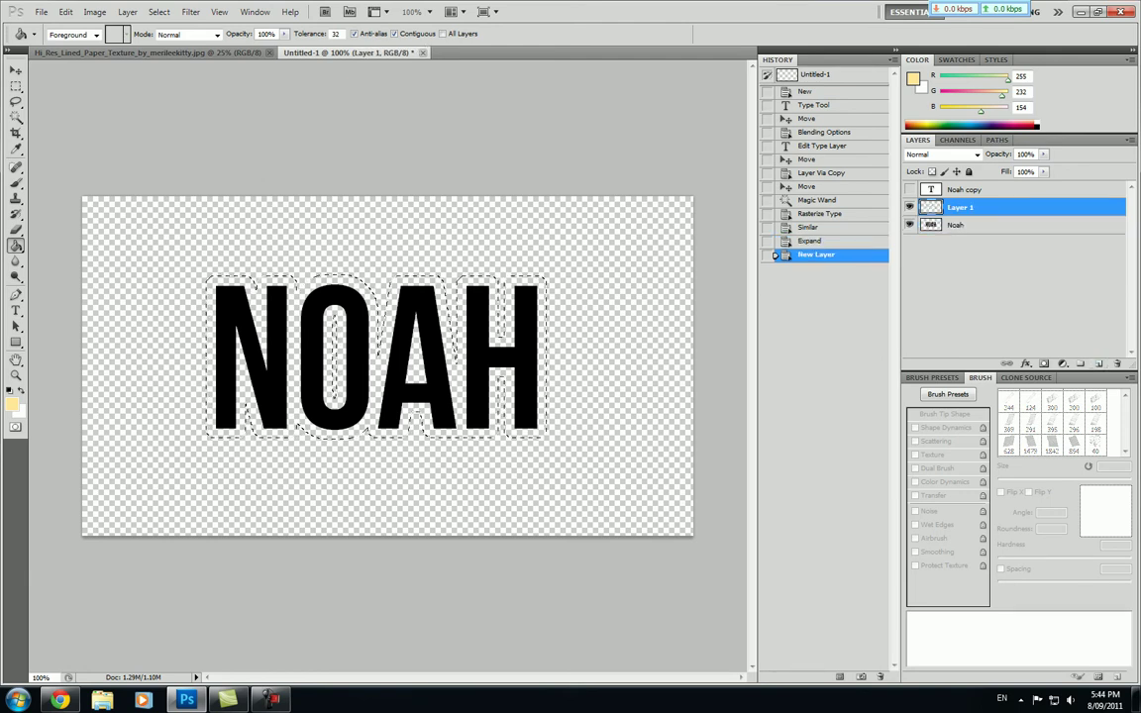
{"action": "left_click", "coordinate": [420, 358]}
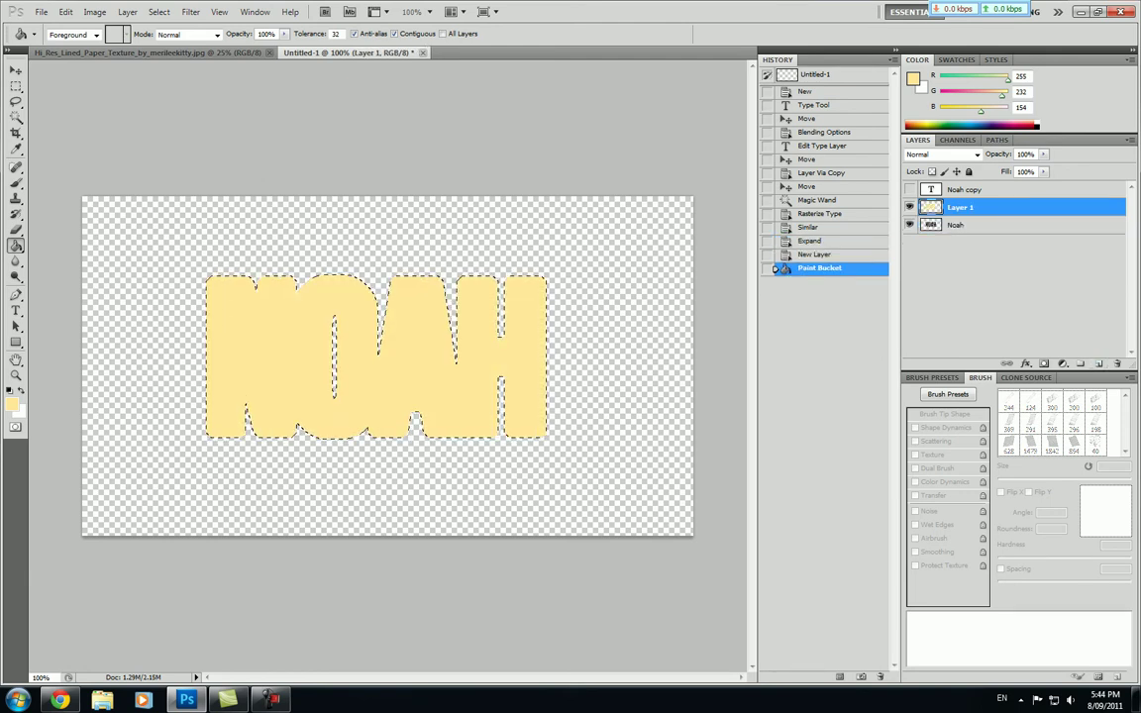
{"action": "left_click", "coordinate": [421, 358]}
{"action": "left_click", "coordinate": [421, 359]}
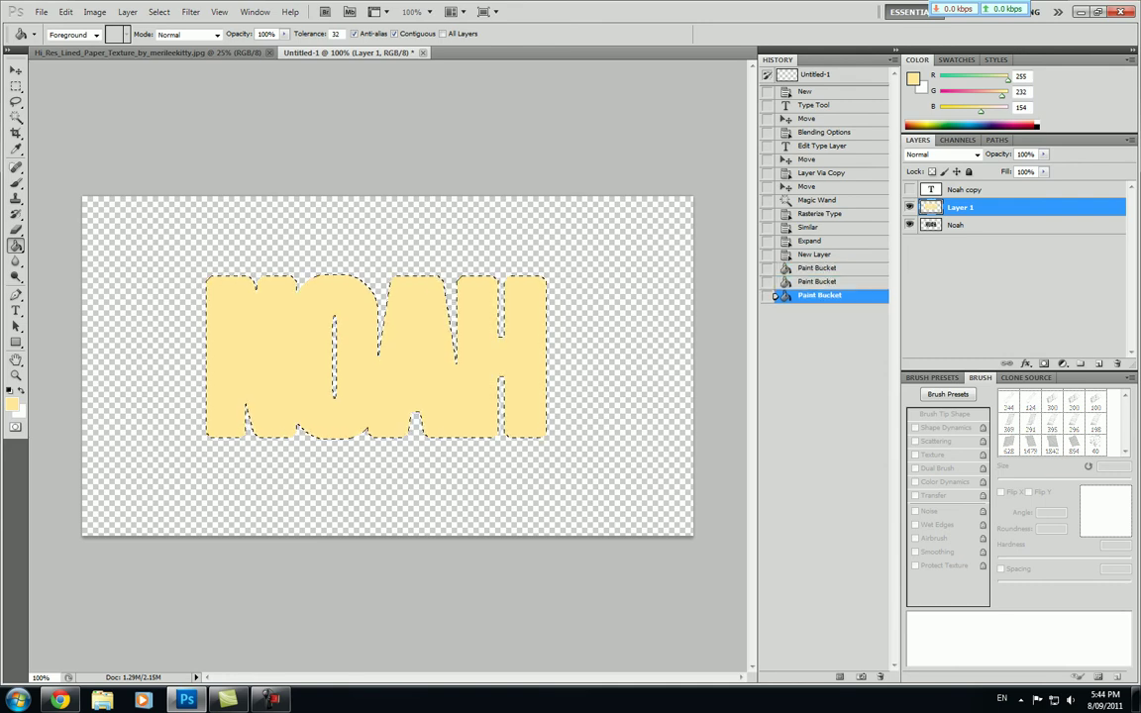
Deselect the outline shape and fill the remaining gap inside the letter O with the pale yellow using the Paint Bucket
{"action": "key", "text": "m"}
{"action": "key", "text": "ctrl+d"}
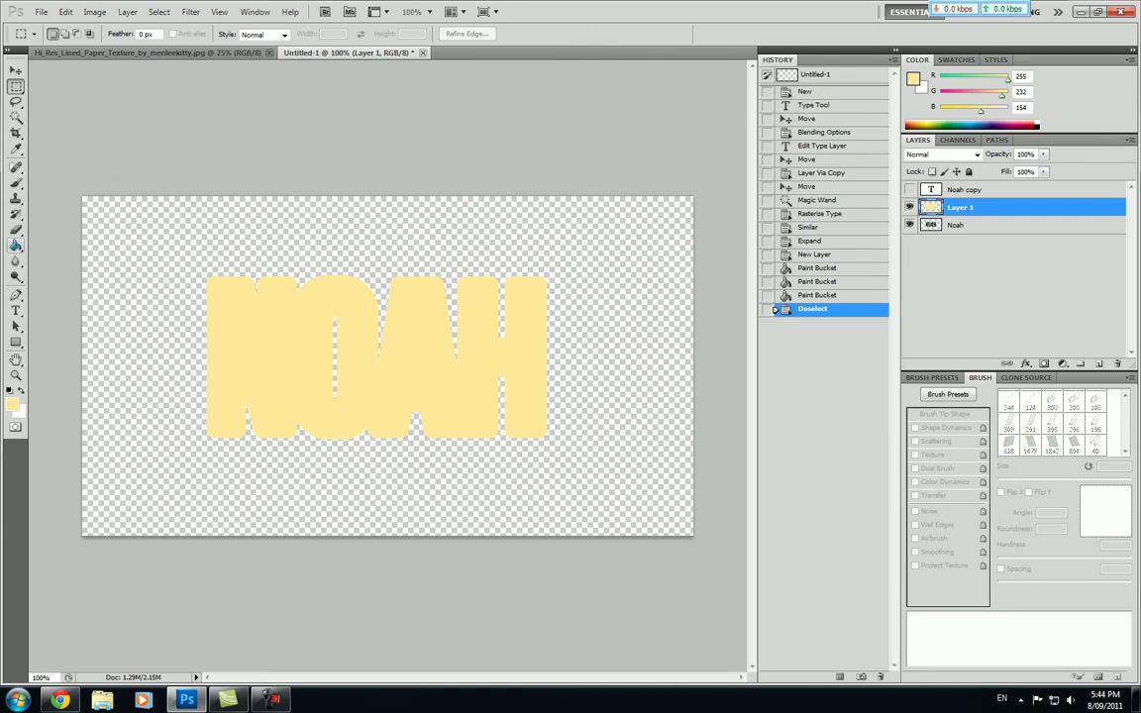
{"action": "left_click", "coordinate": [16, 245]}
{"action": "left_click", "coordinate": [301, 293]}
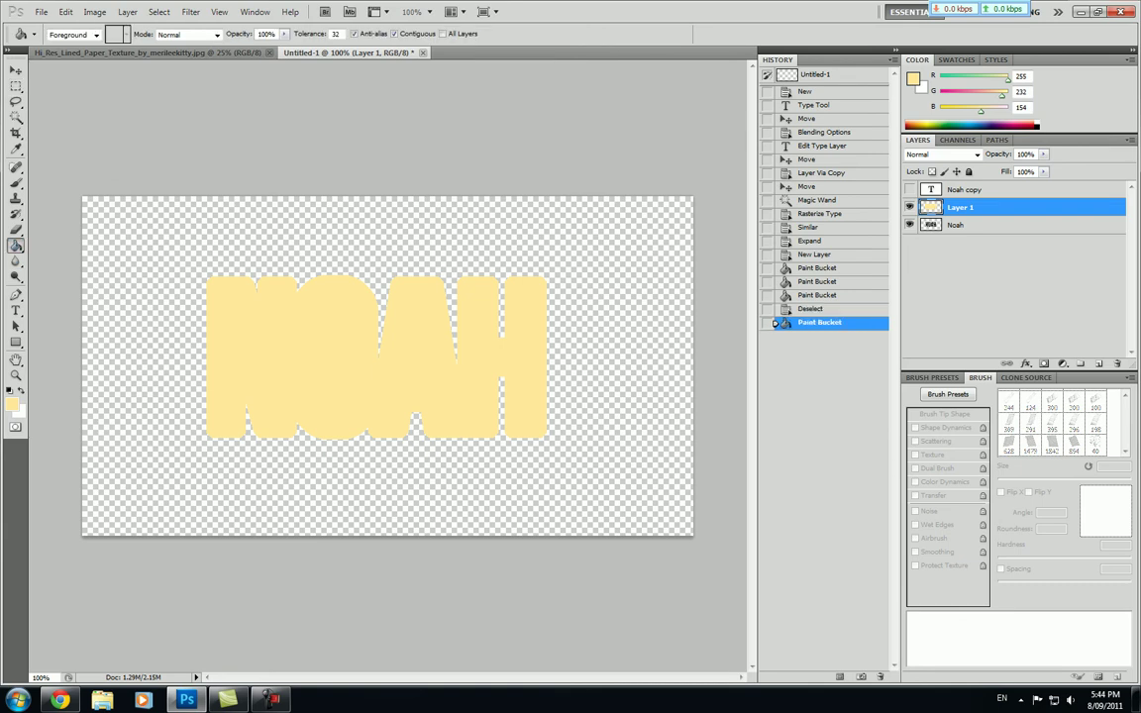
{"action": "left_click", "coordinate": [1014, 272]}
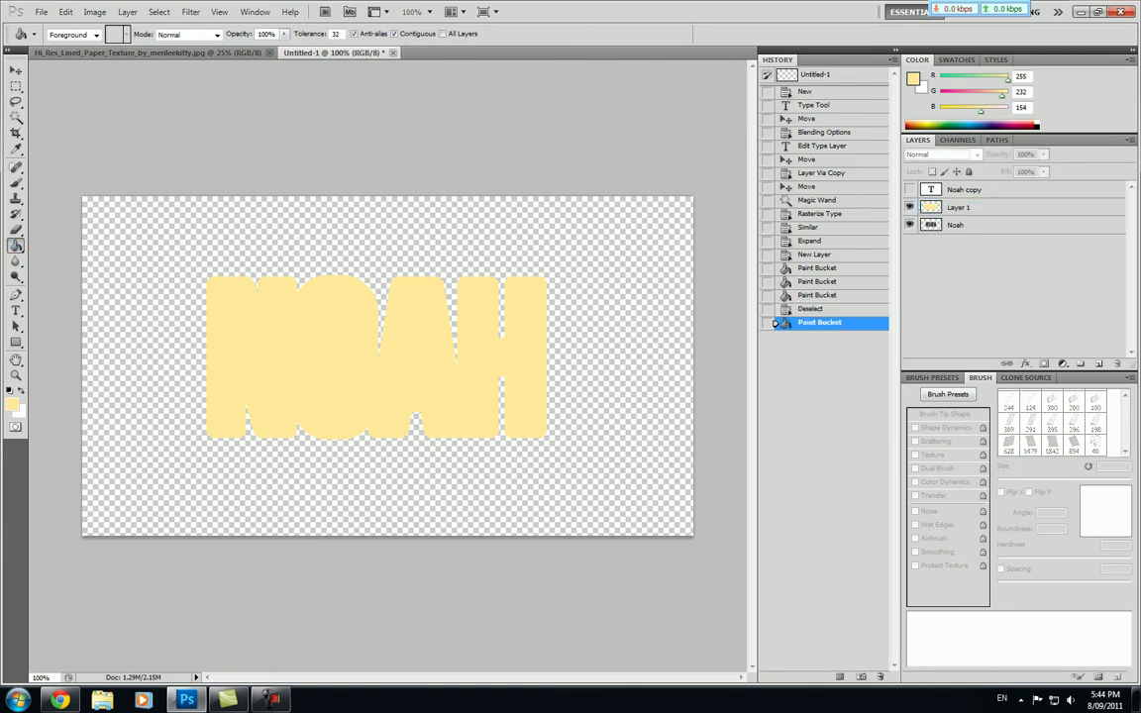
{"action": "left_click", "coordinate": [1002, 208]}
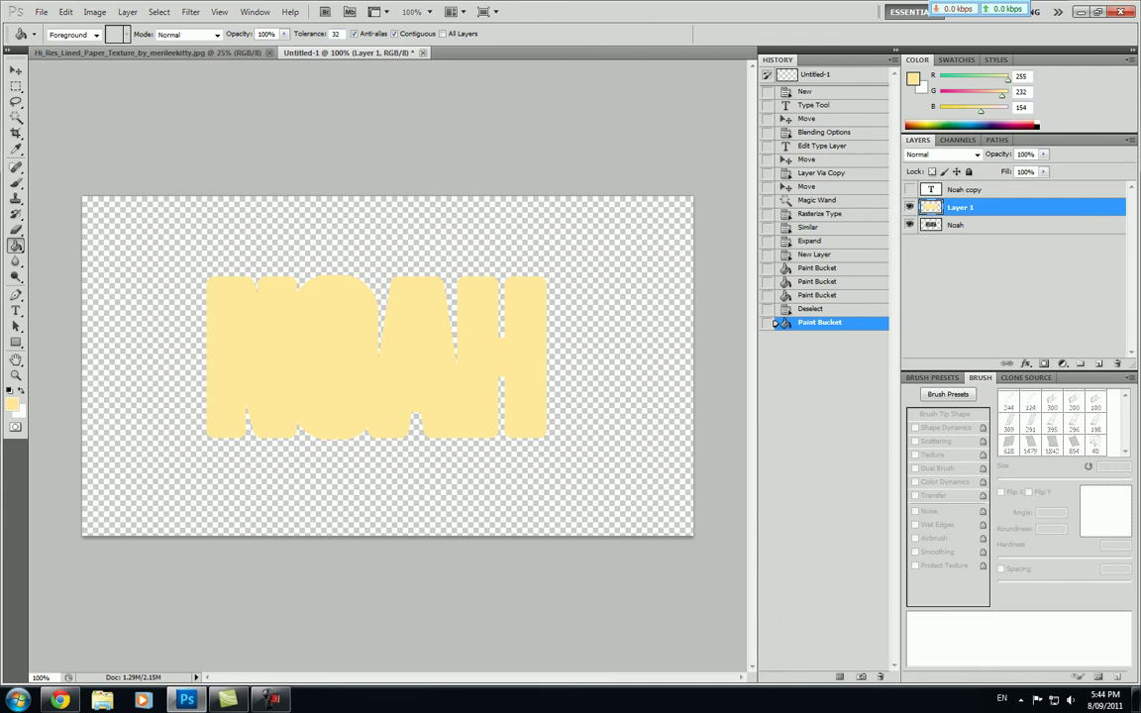
Copy the entire crumpled lined paper image and paste it above the pale yellow shape in the lettering document
{"action": "left_click", "coordinate": [148, 53]}
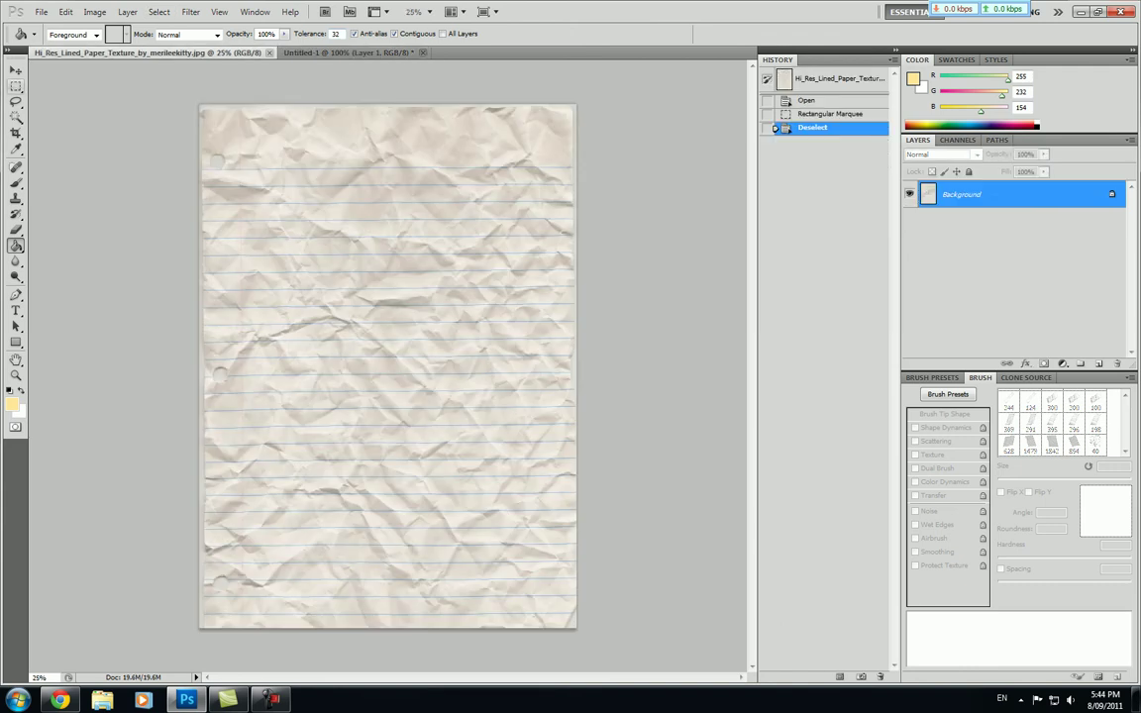
{"action": "left_click", "coordinate": [16, 86]}
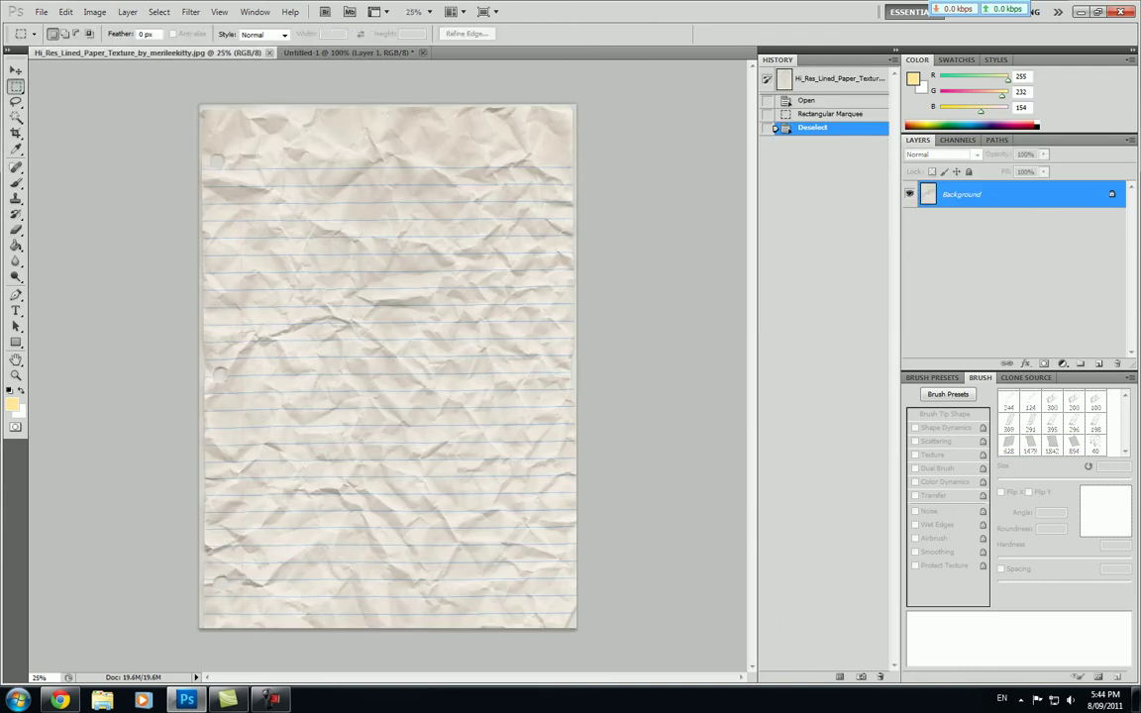
{"action": "left_click_drag", "start_coordinate": [199, 104], "coordinate": [577, 627]}
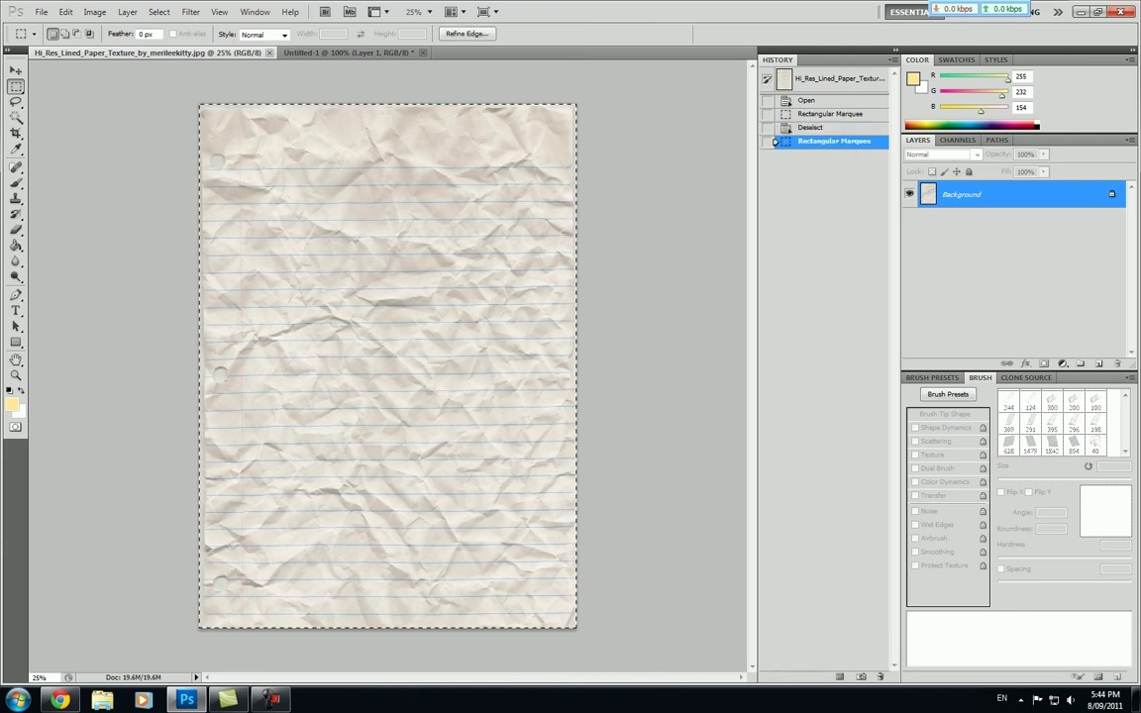
{"action": "key", "text": "ctrl+c"}
{"action": "key", "text": "ctrl+Tab"}
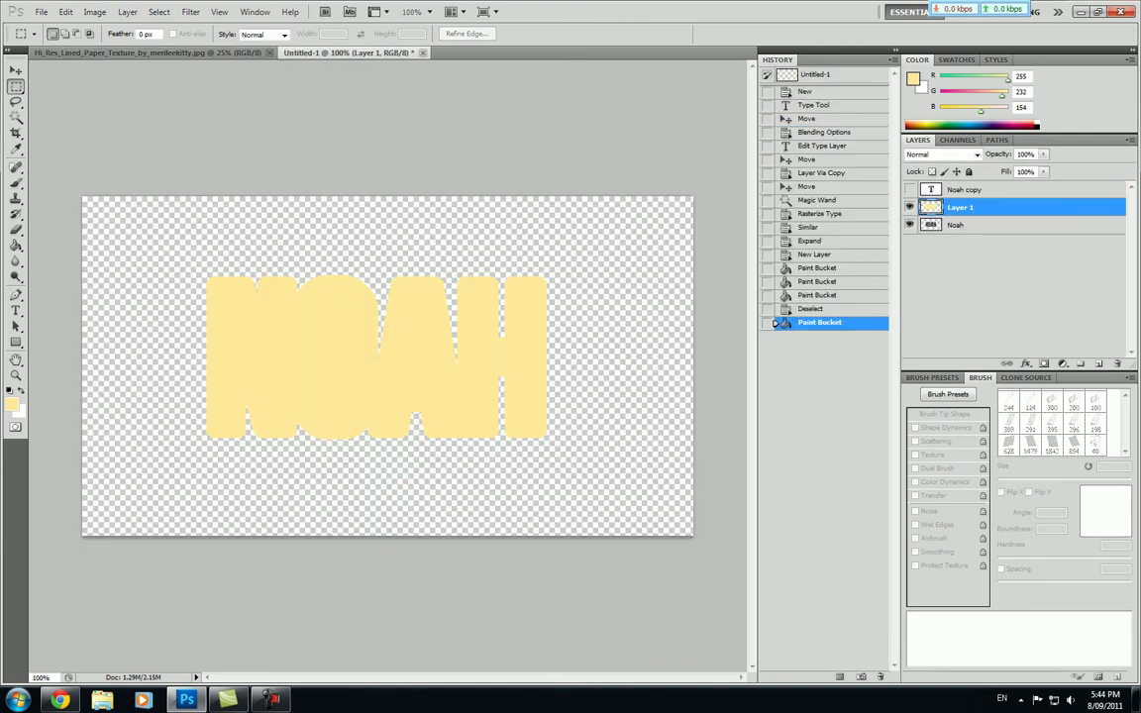
{"action": "key", "text": "ctrl+v"}
Scale the pasted paper texture proportionally to about 39% and position it over the lettering
{"action": "left_click", "coordinate": [65, 11]}
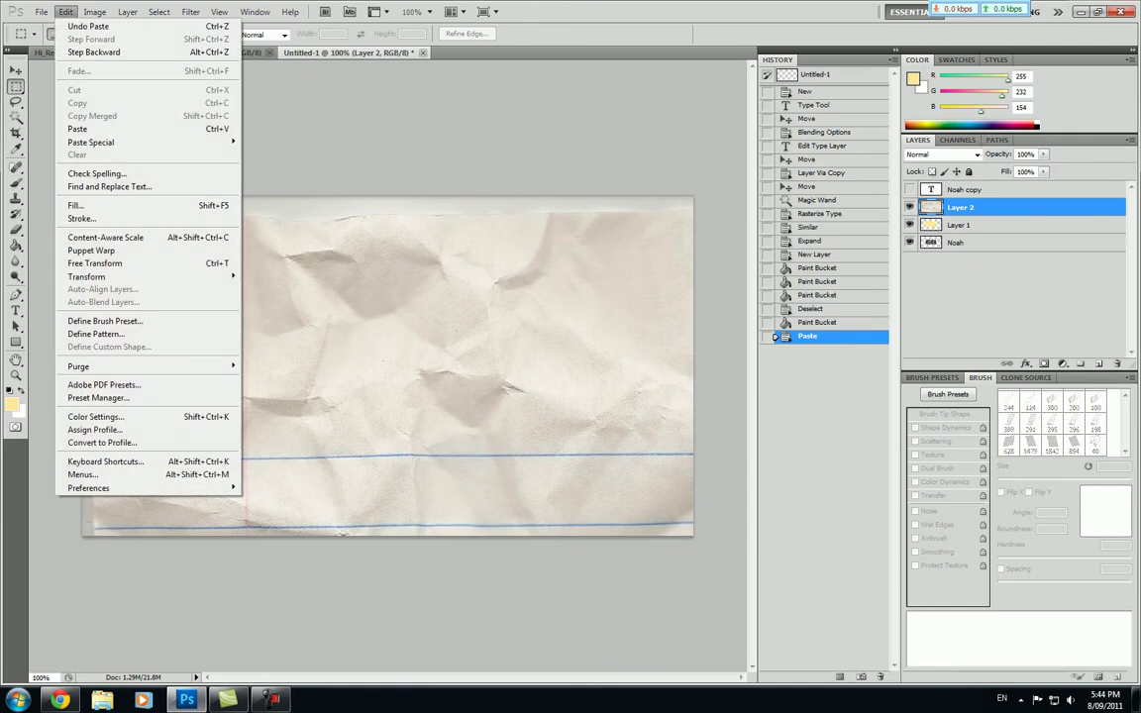
{"action": "mouse_move", "coordinate": [149, 276]}
{"action": "left_click", "coordinate": [262, 295]}
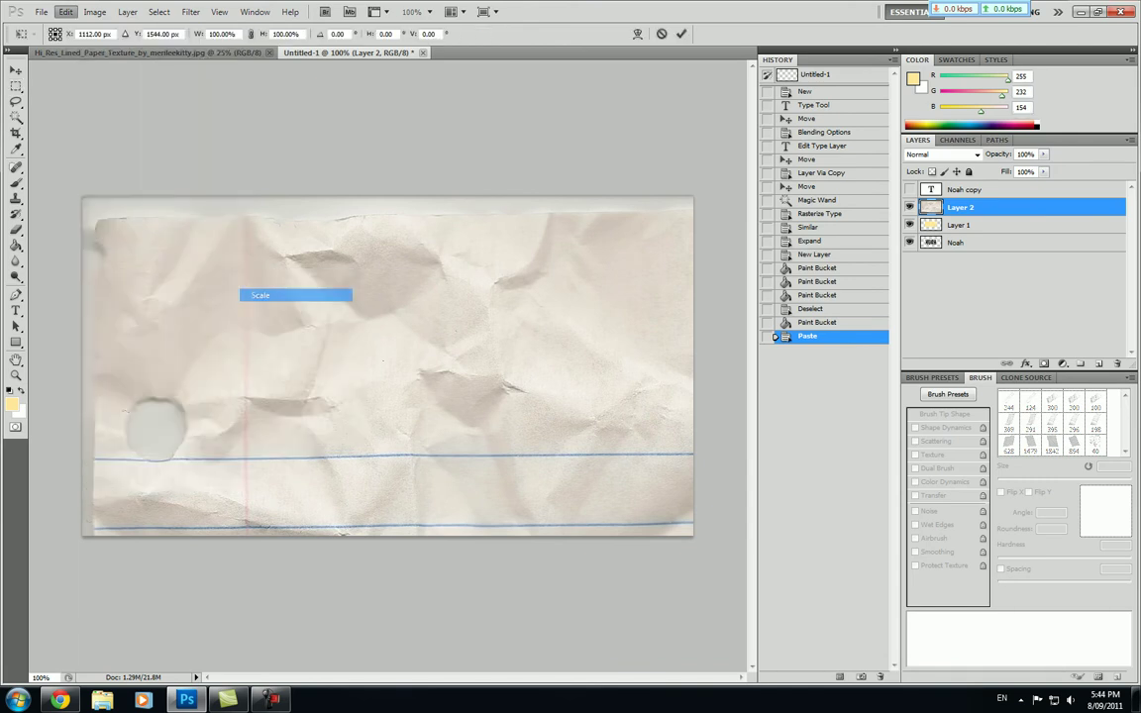
{"action": "left_click_drag", "start_coordinate": [83, 196], "coordinate": [738, 708]}
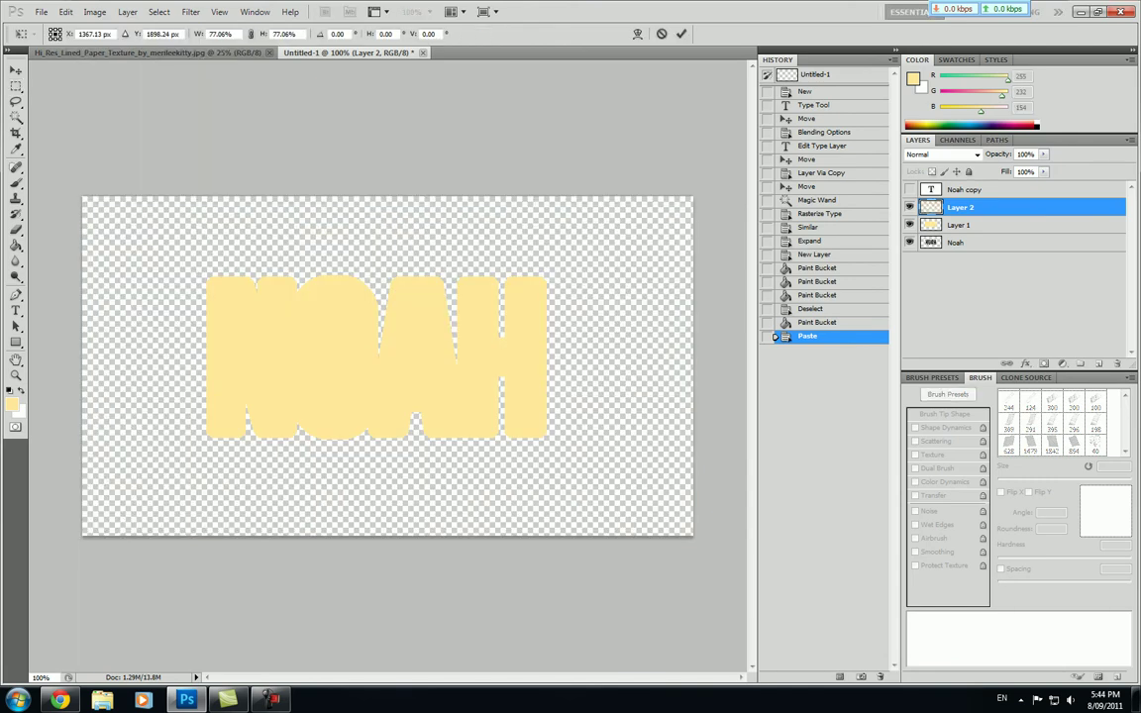
{"action": "key", "text": "ctrl+minus"}
{"action": "key", "text": "ctrl+minus"}
{"action": "left_click_drag", "start_coordinate": [199, 241], "coordinate": [315, 421]}
{"action": "left_click_drag", "start_coordinate": [371, 475], "coordinate": [95, 118]}
{"action": "left_click_drag", "start_coordinate": [260, 370], "coordinate": [392, 452]}
{"action": "key", "text": "ctrl+plus"}
{"action": "key", "text": "ctrl+plus"}
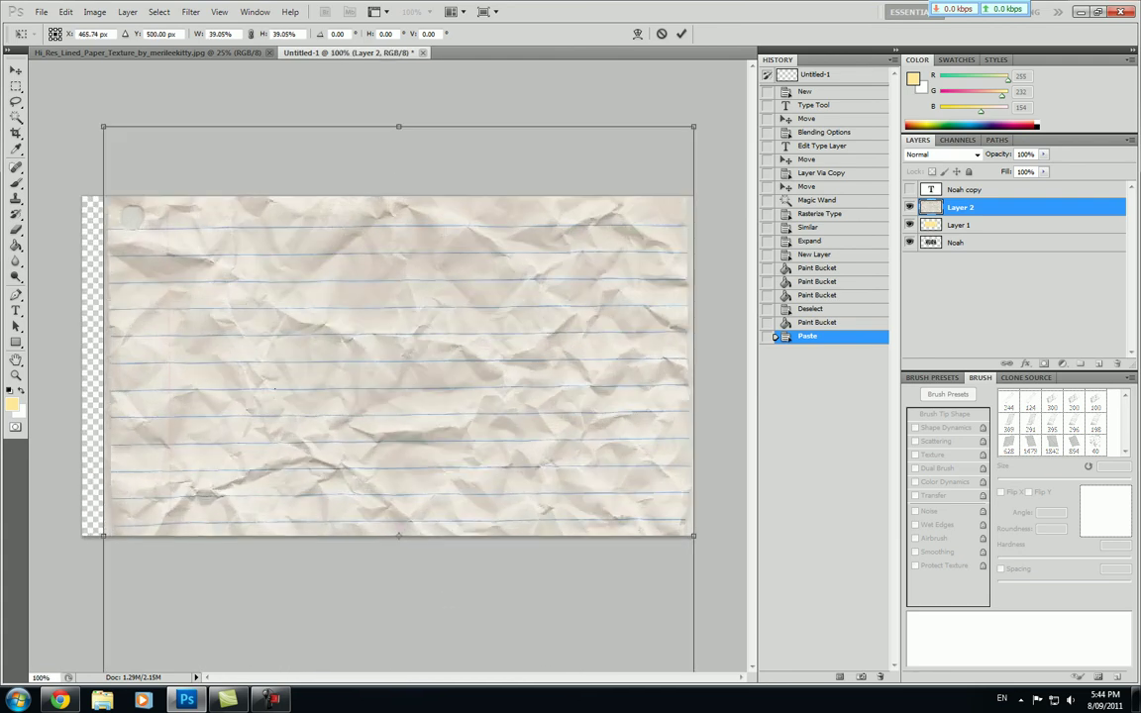
Shift the scaled paper 10 pixels left, apply the transformation, and clip the paper to the pale yellow shape
{"action": "key", "text": "shift+Left"}
{"action": "key", "text": "shift+Left"}
{"action": "key", "text": "shift+Right"}
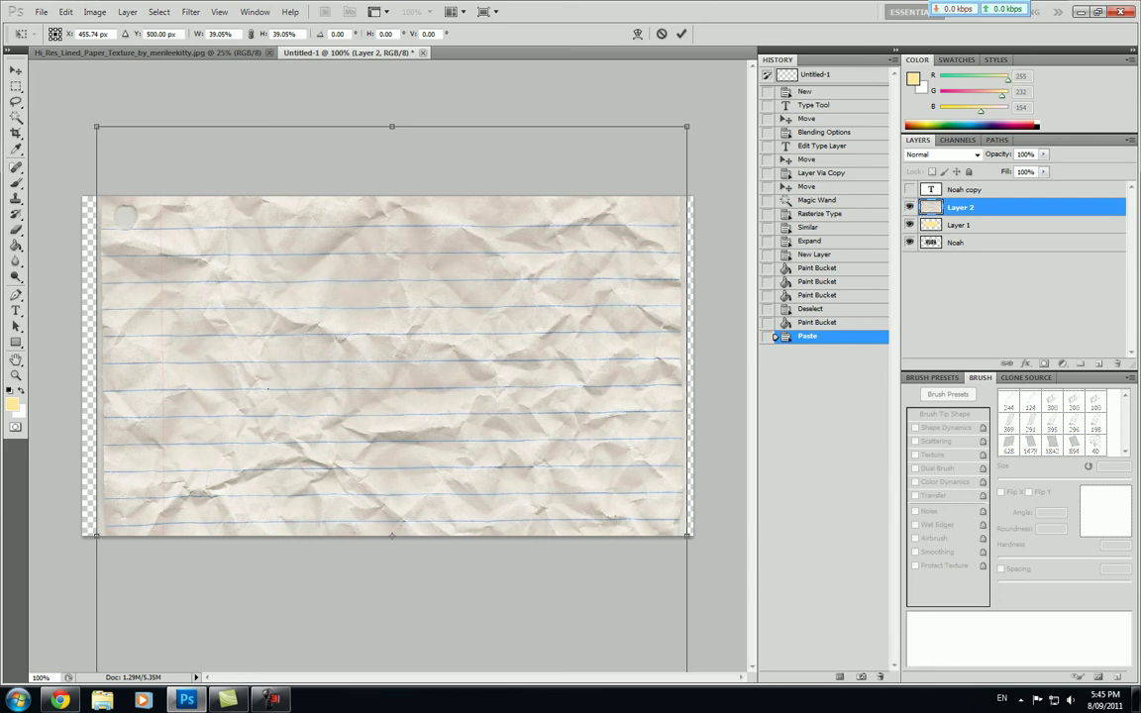
{"action": "key", "text": "v"}
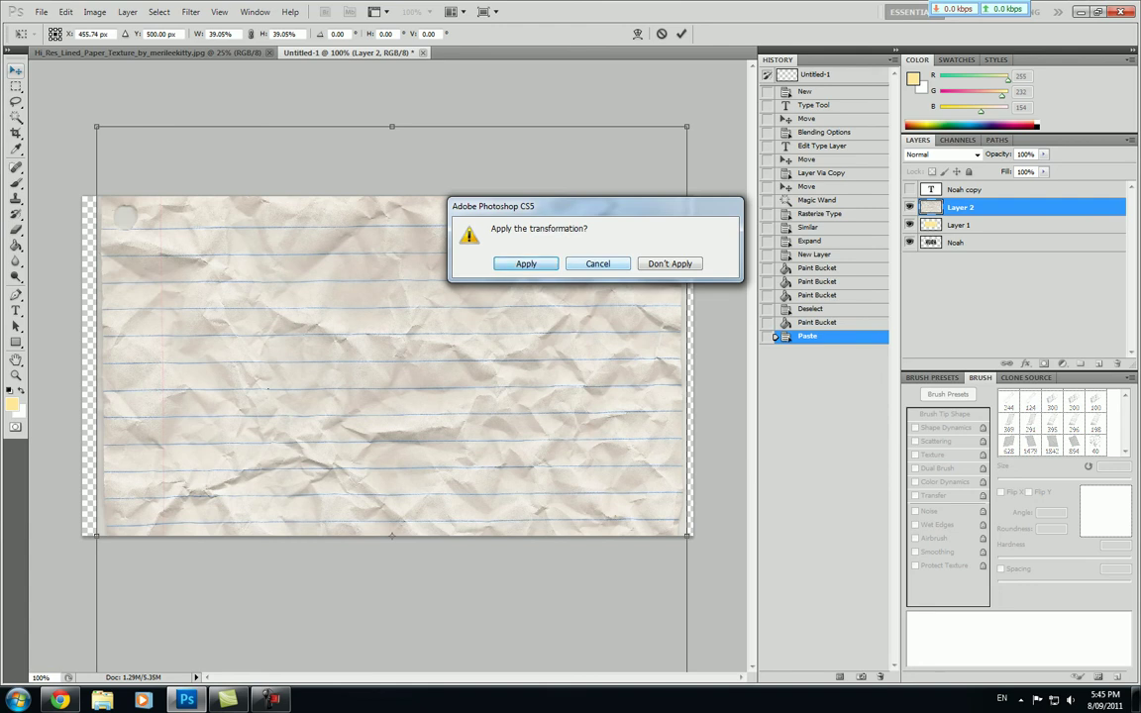
{"action": "key", "text": "Return"}
{"action": "key", "text": "ctrl+alt+g"}
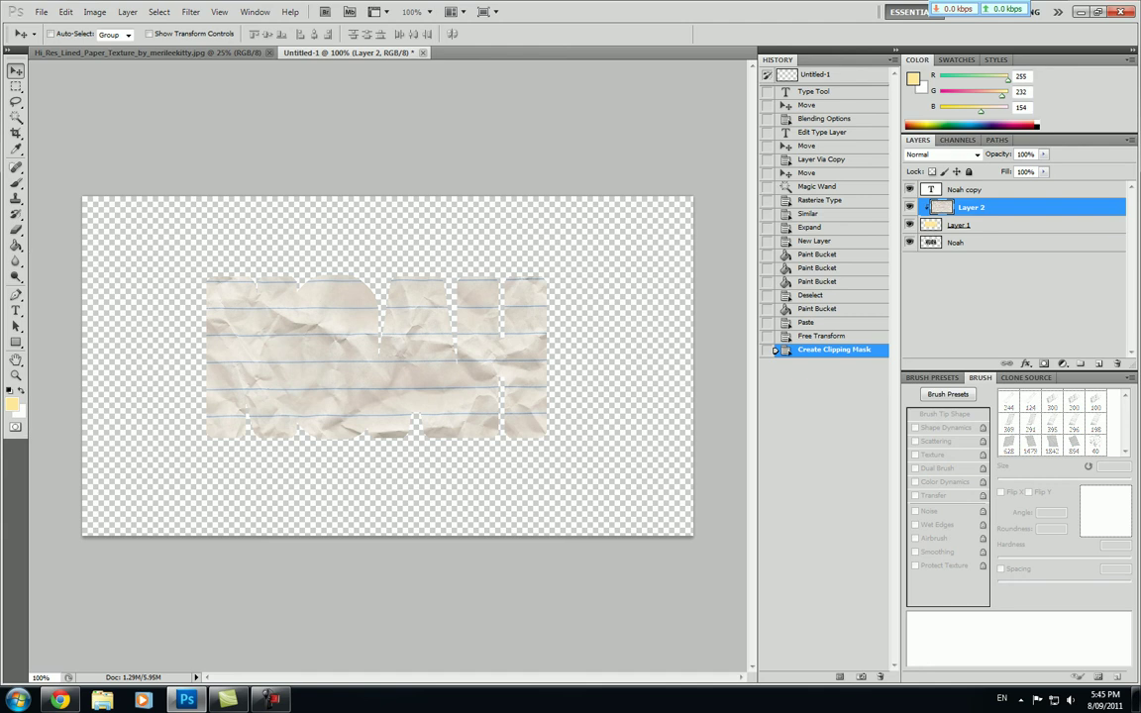
Show the text copy layer and move its lettering left and slightly down to centre it on the paper shape
{"action": "left_click", "coordinate": [909, 189]}
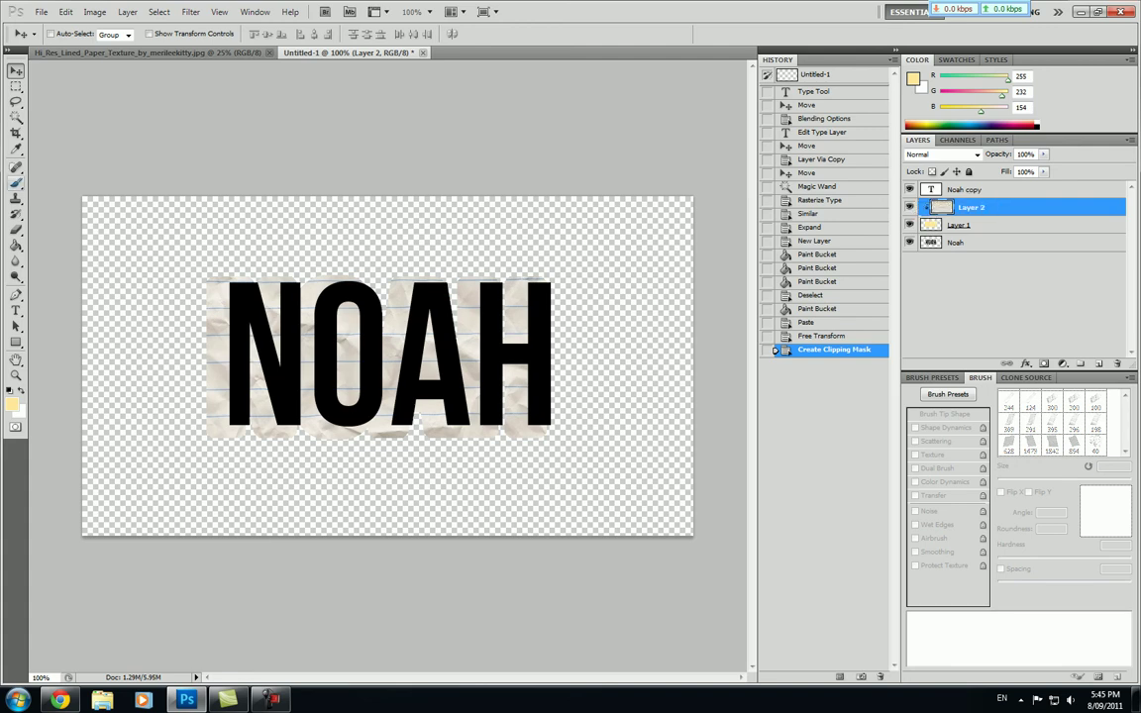
{"action": "left_click", "coordinate": [976, 225]}
{"action": "left_click", "coordinate": [975, 191]}
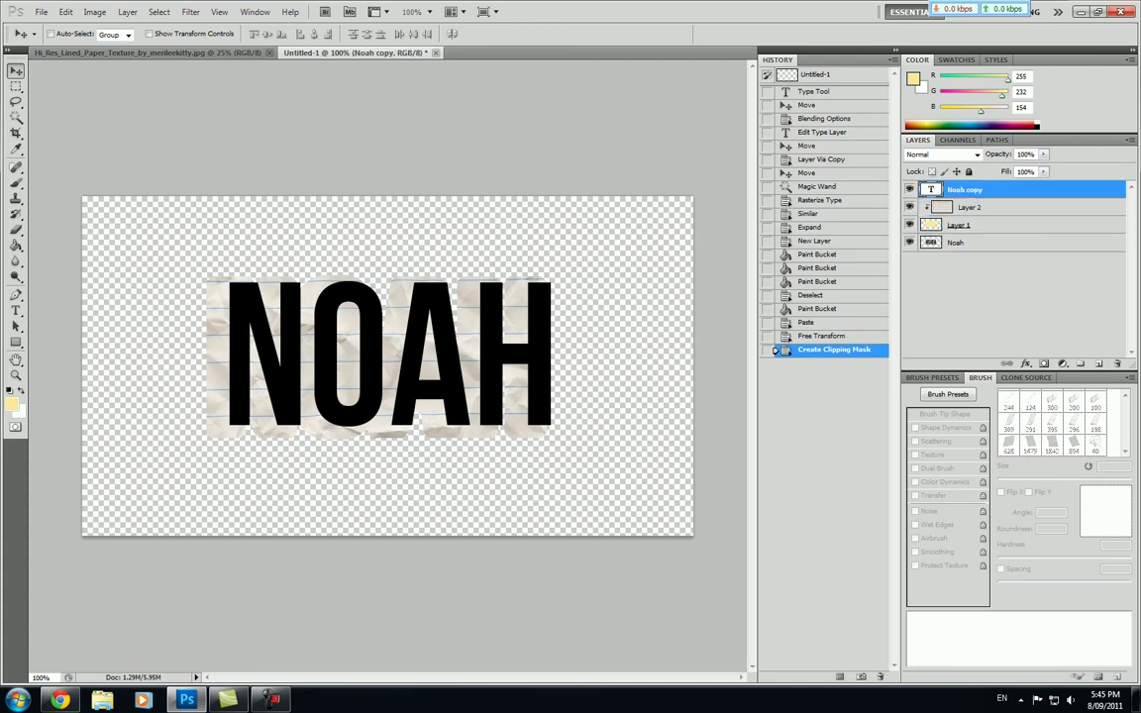
{"action": "key", "text": "Left"}
{"action": "key", "text": "Left"}
{"action": "key", "text": "Left"}
{"action": "key", "text": "Left"}
{"action": "key", "text": "Left"}
{"action": "key", "text": "Left"}
{"action": "key", "text": "Left"}
{"action": "key", "text": "Left"}
{"action": "key", "text": "Left"}
{"action": "key", "text": "Left"}
{"action": "key", "text": "Left"}
{"action": "key", "text": "Left"}
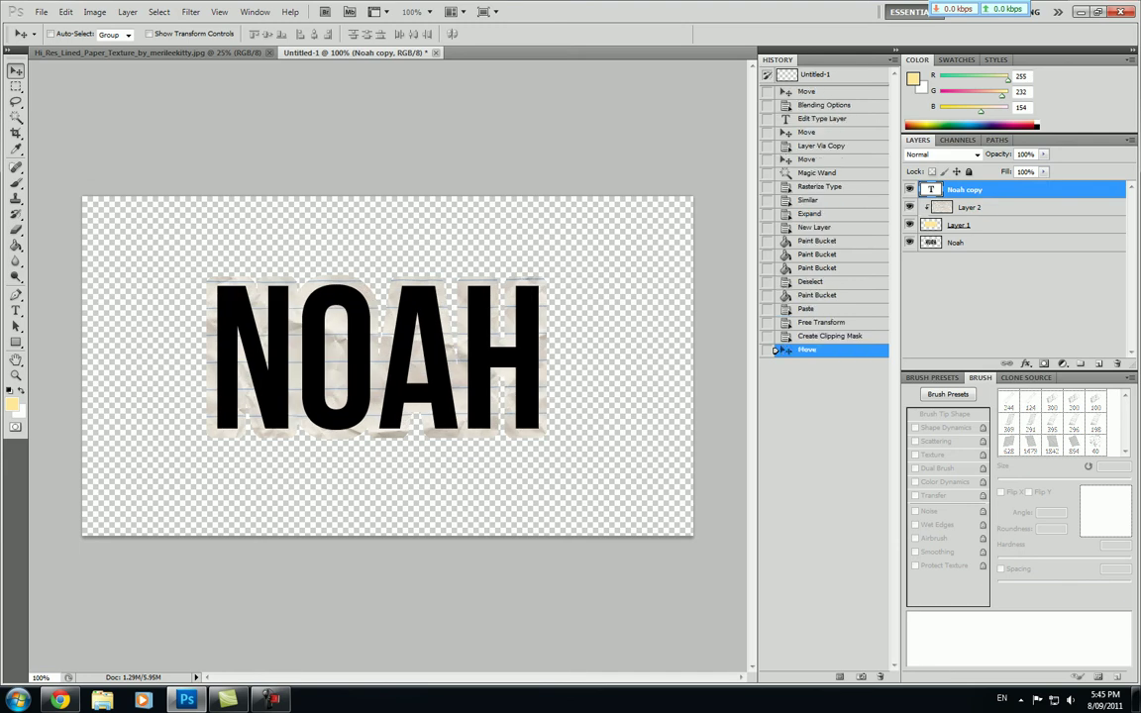
Add a drop shadow to the pale yellow shape layer with distance 11 px, spread 10% and size 10 px
{"action": "left_click", "coordinate": [990, 277]}
{"action": "left_click", "coordinate": [961, 225]}
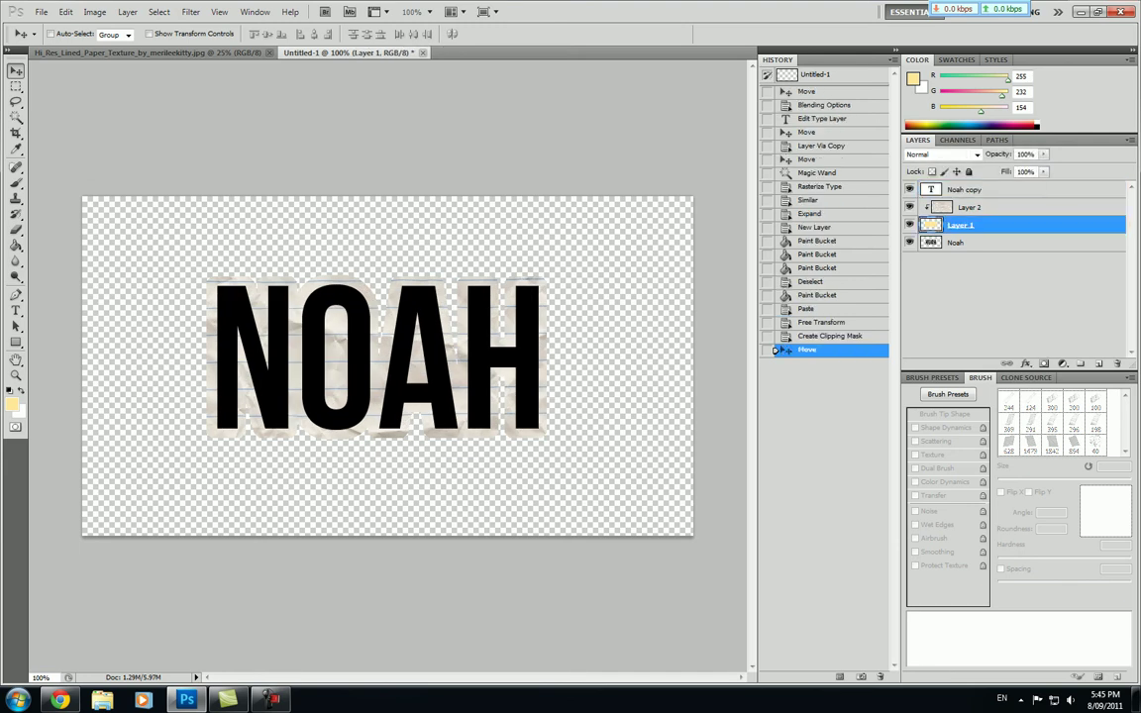
{"action": "double_click", "coordinate": [1020, 224]}
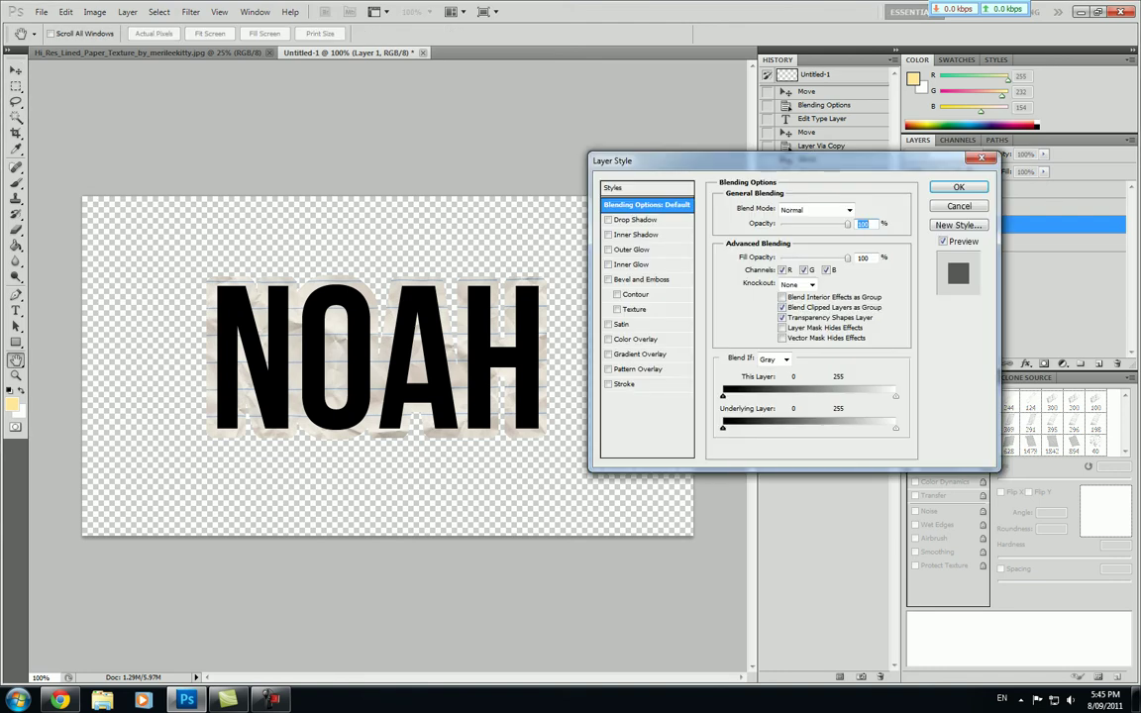
{"action": "left_click", "coordinate": [636, 219]}
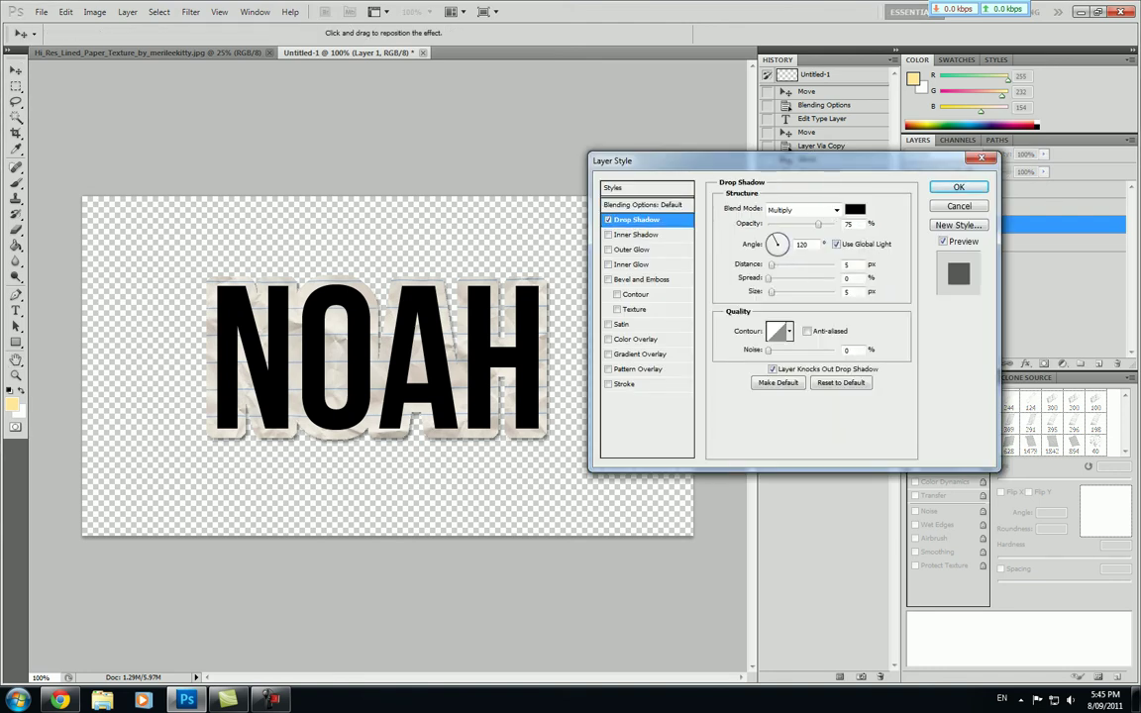
{"action": "left_click_drag", "start_coordinate": [772, 265], "coordinate": [776, 291]}
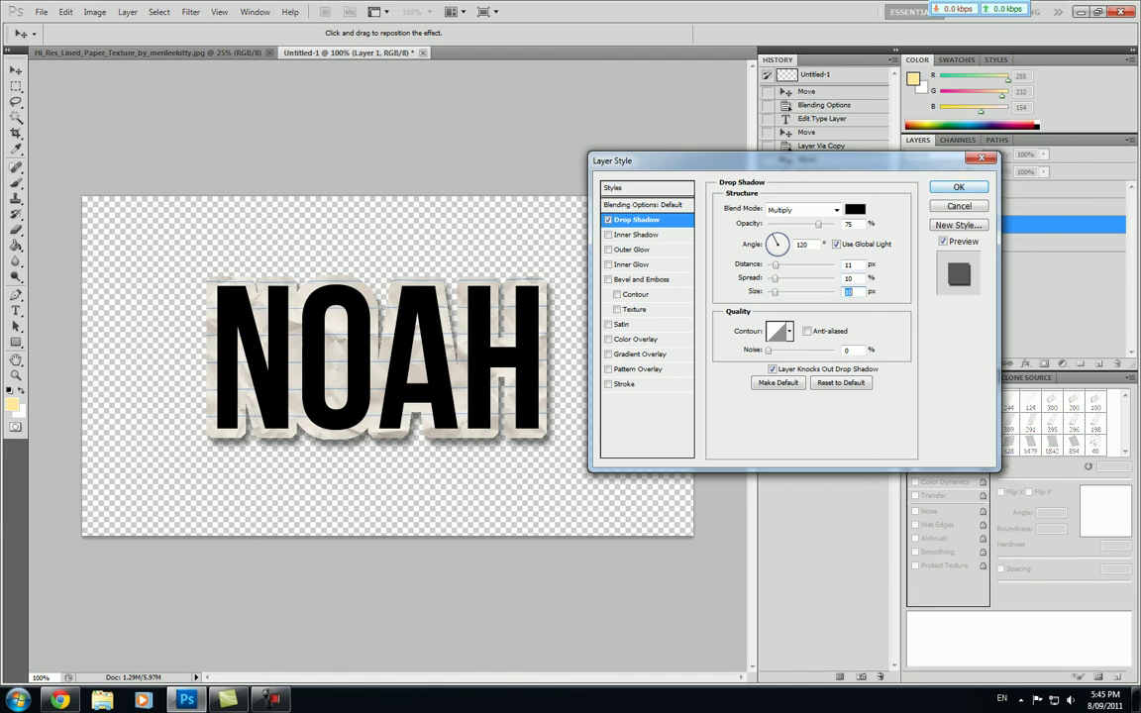
{"action": "key", "text": "Return"}
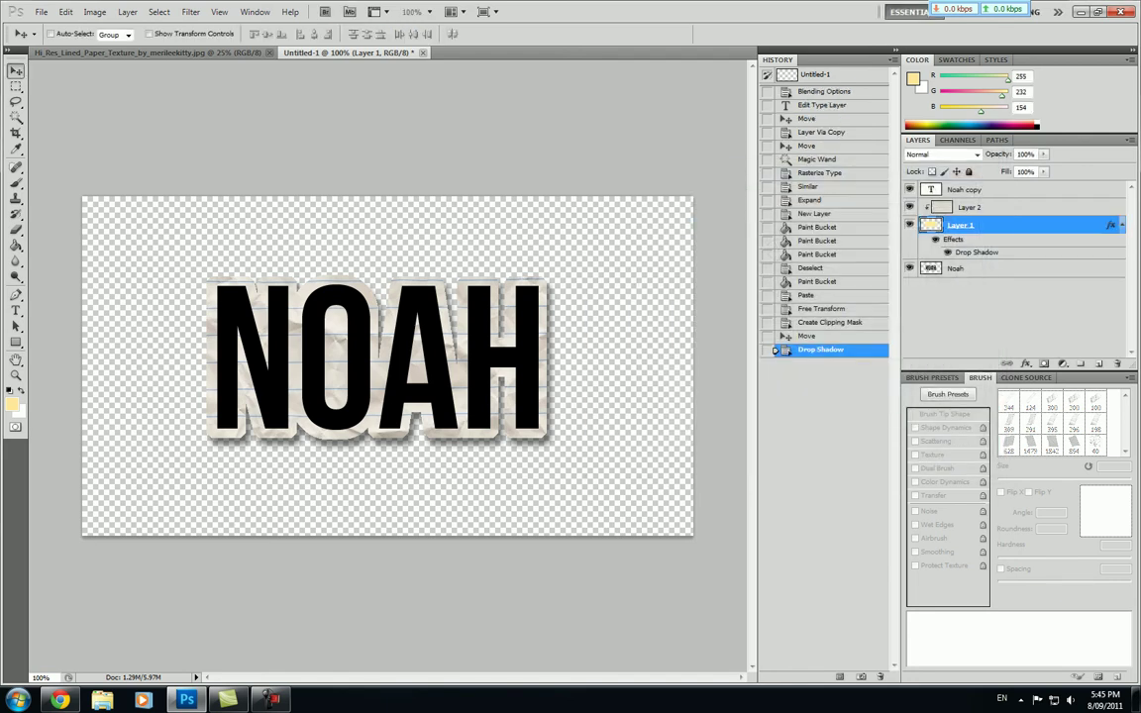
Rasterize the text copy layer above the paper
{"action": "left_click", "coordinate": [965, 189]}
{"action": "right_click", "coordinate": [1003, 189]}
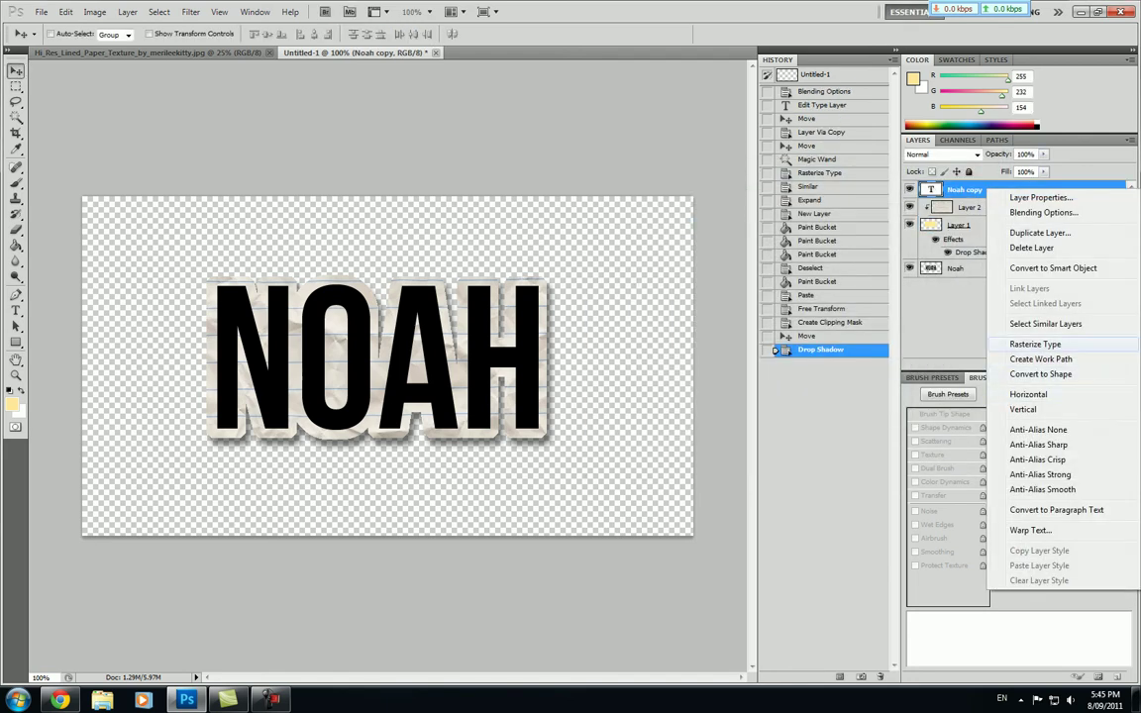
{"action": "left_click", "coordinate": [1035, 343]}
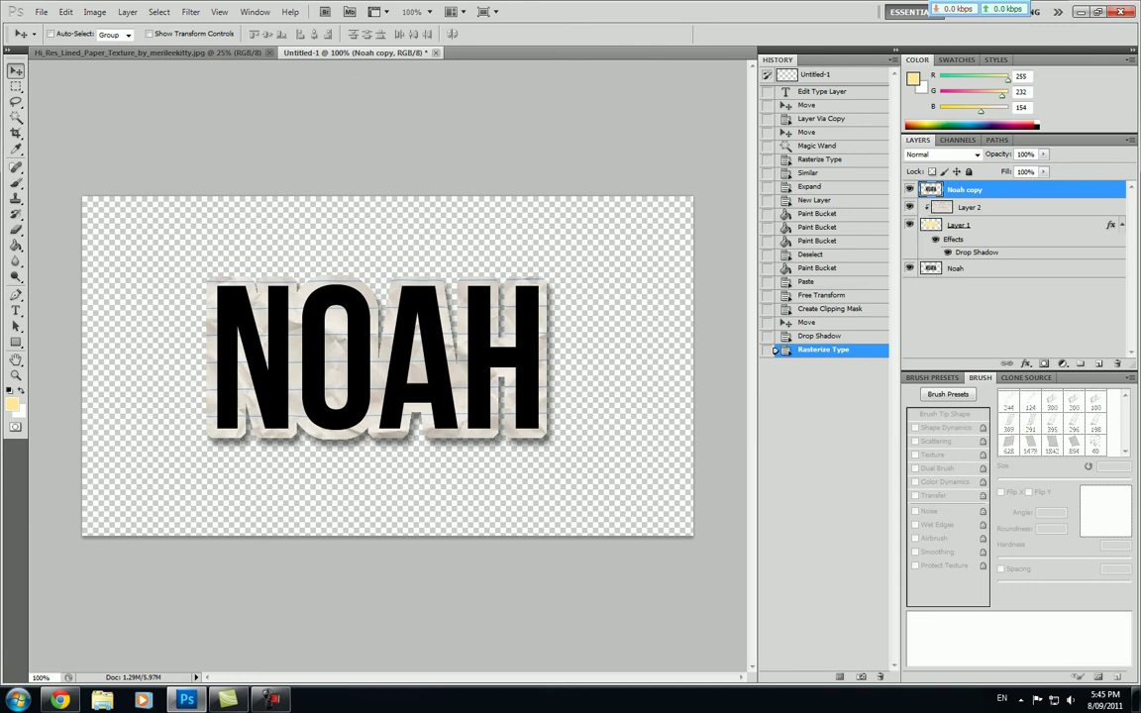
{"action": "left_click", "coordinate": [190, 11]}
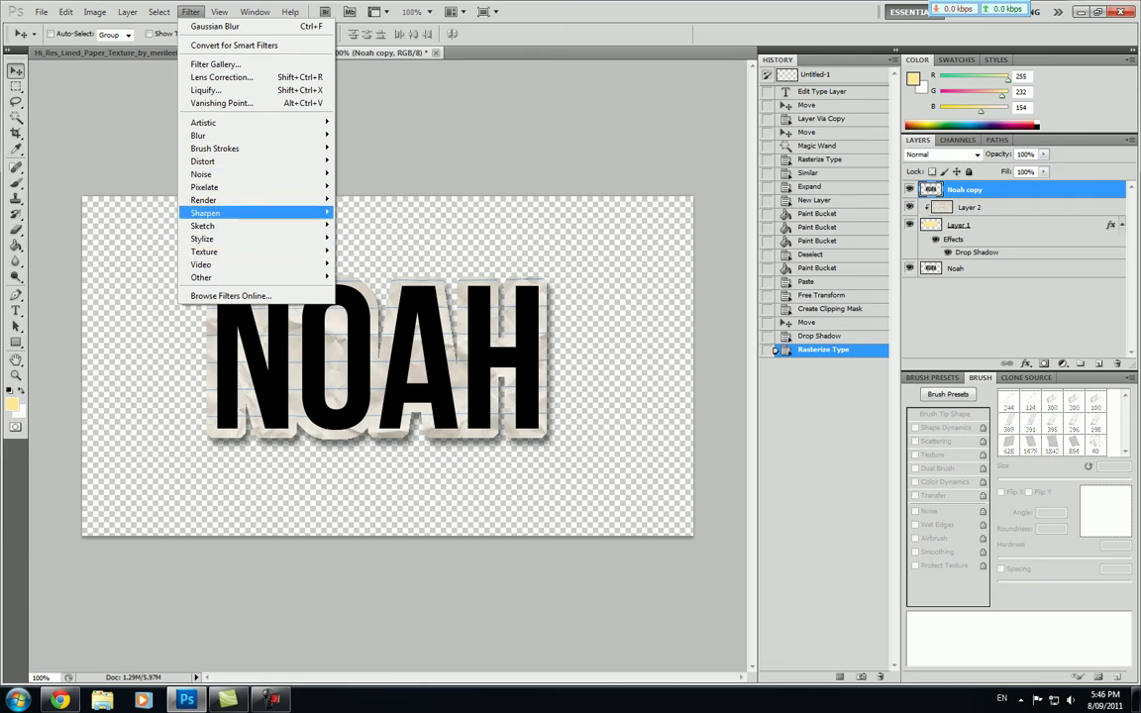
{"action": "mouse_move", "coordinate": [203, 135]}
{"action": "mouse_move", "coordinate": [203, 226]}
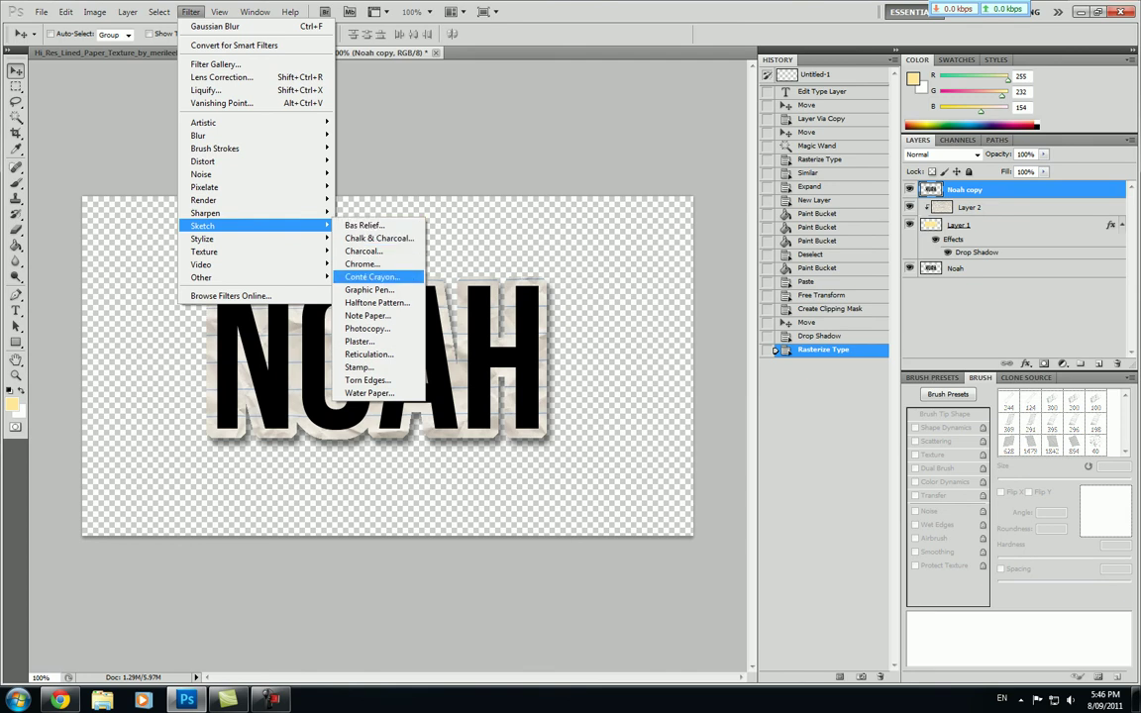
{"action": "left_click", "coordinate": [370, 289]}
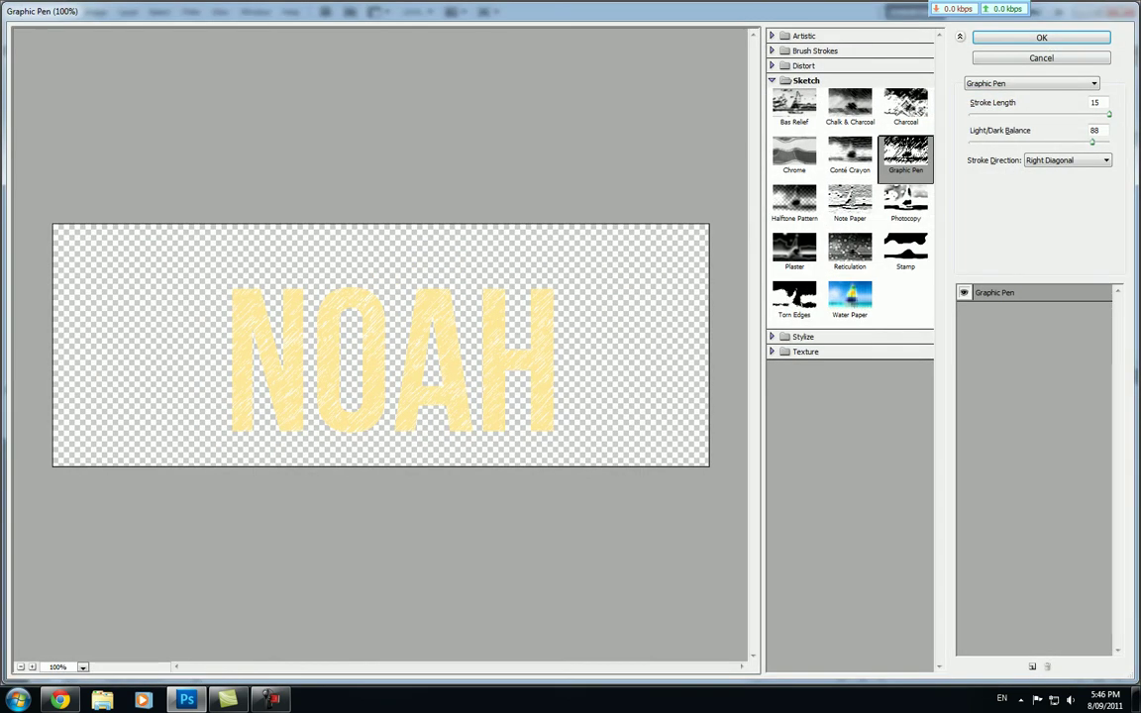
{"action": "left_click", "coordinate": [1042, 38]}
Set the foreground color to black
{"action": "left_click", "coordinate": [12, 404]}
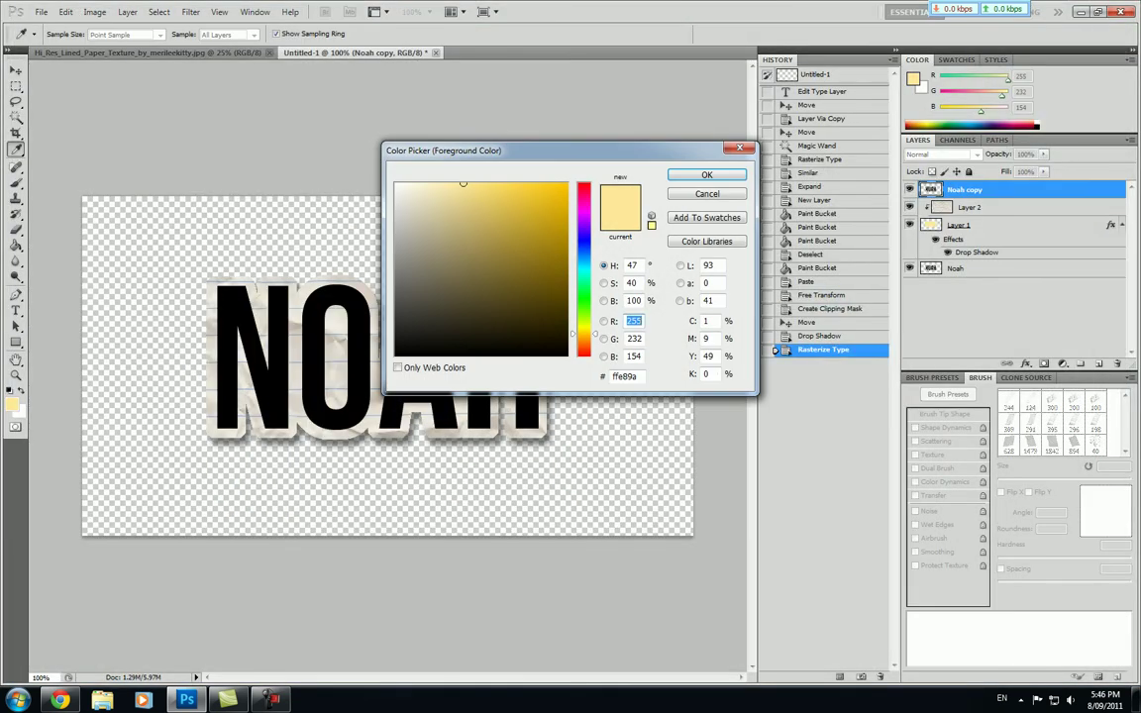
{"action": "left_click_drag", "start_coordinate": [426, 325], "coordinate": [394, 356]}
{"action": "key", "text": "Return"}
{"action": "key", "text": "v"}
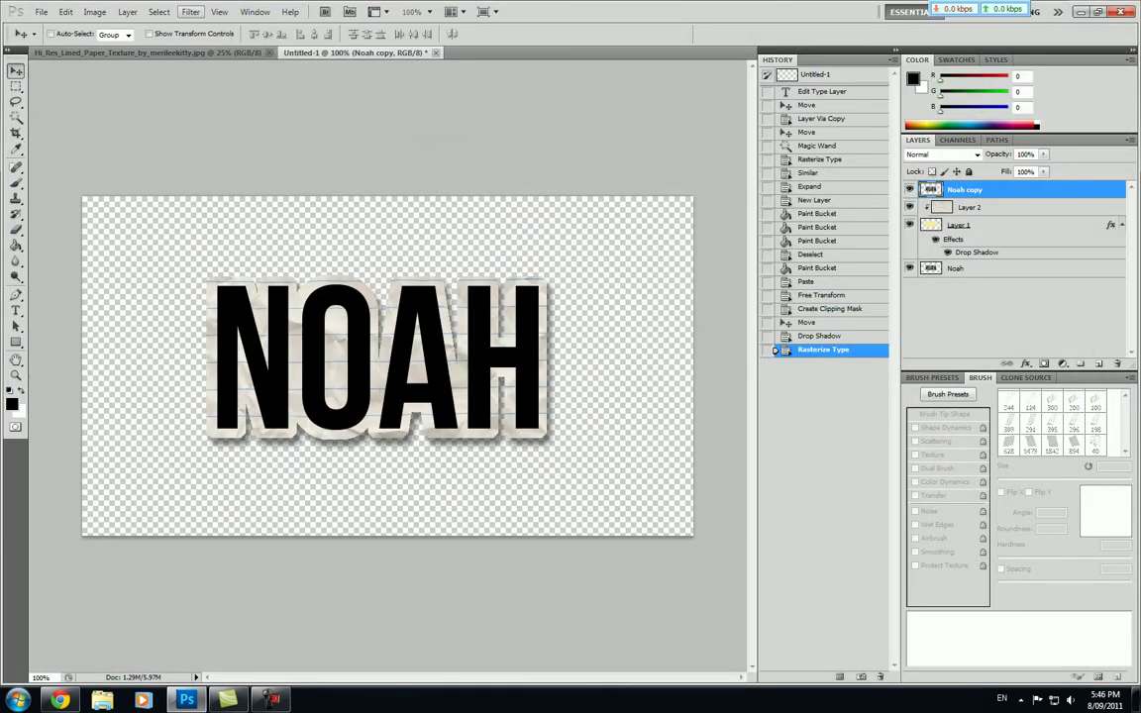
Apply the Graphic Pen filter to the black lettering with stroke length 15, light/dark balance 95 and right diagonal strokes
{"action": "left_click", "coordinate": [191, 12]}
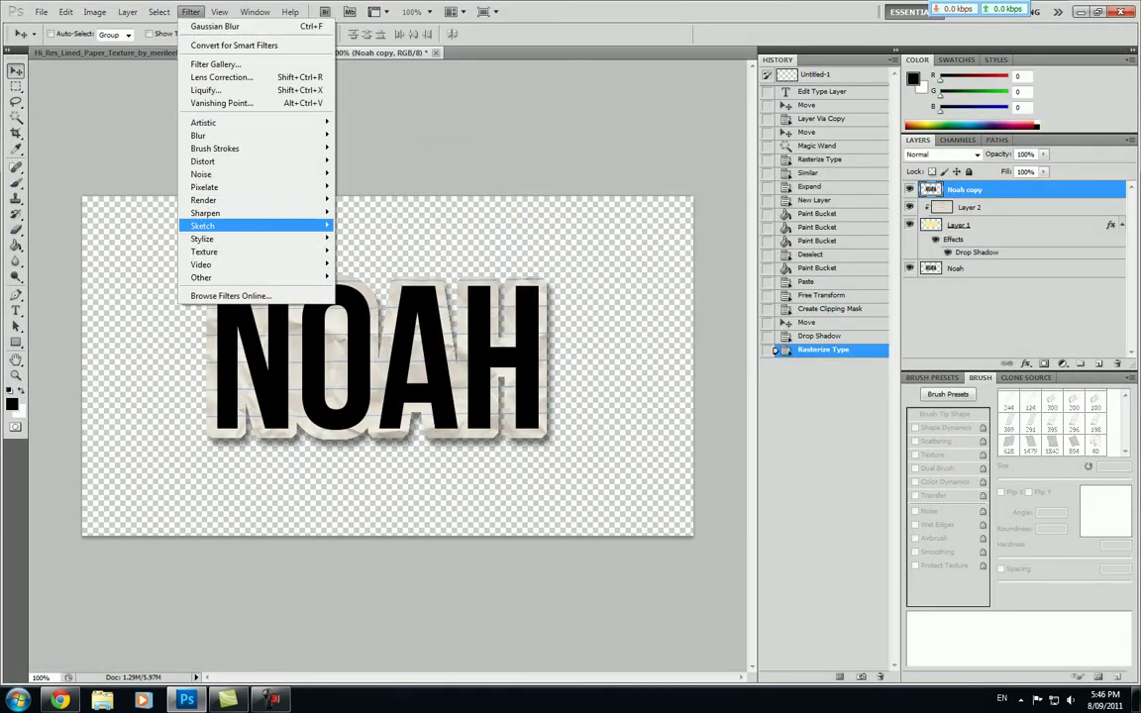
{"action": "mouse_move", "coordinate": [210, 226]}
{"action": "left_click", "coordinate": [369, 289]}
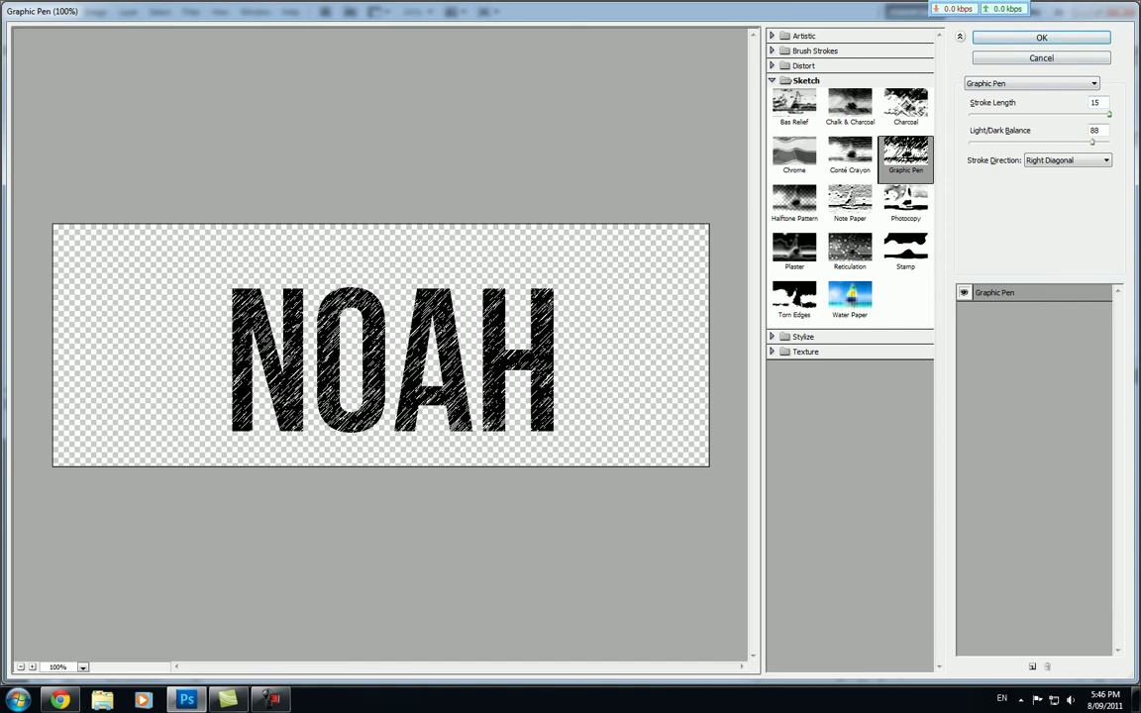
{"action": "left_click_drag", "start_coordinate": [1093, 143], "coordinate": [1102, 142]}
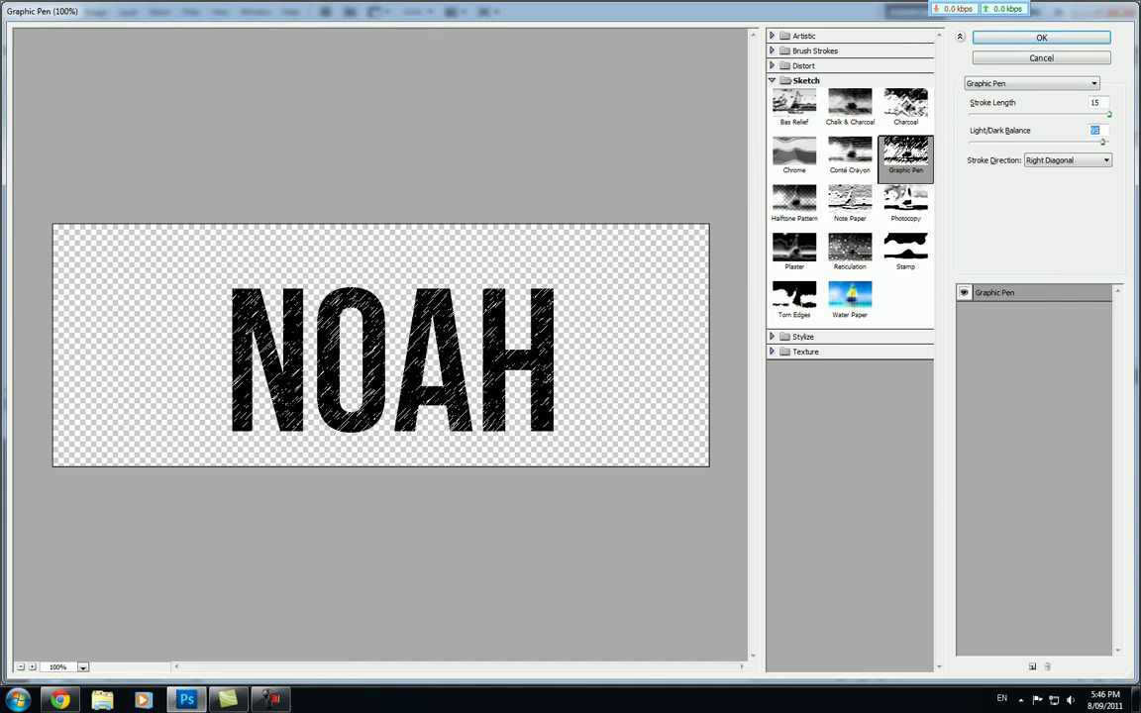
{"action": "key", "text": "Return"}
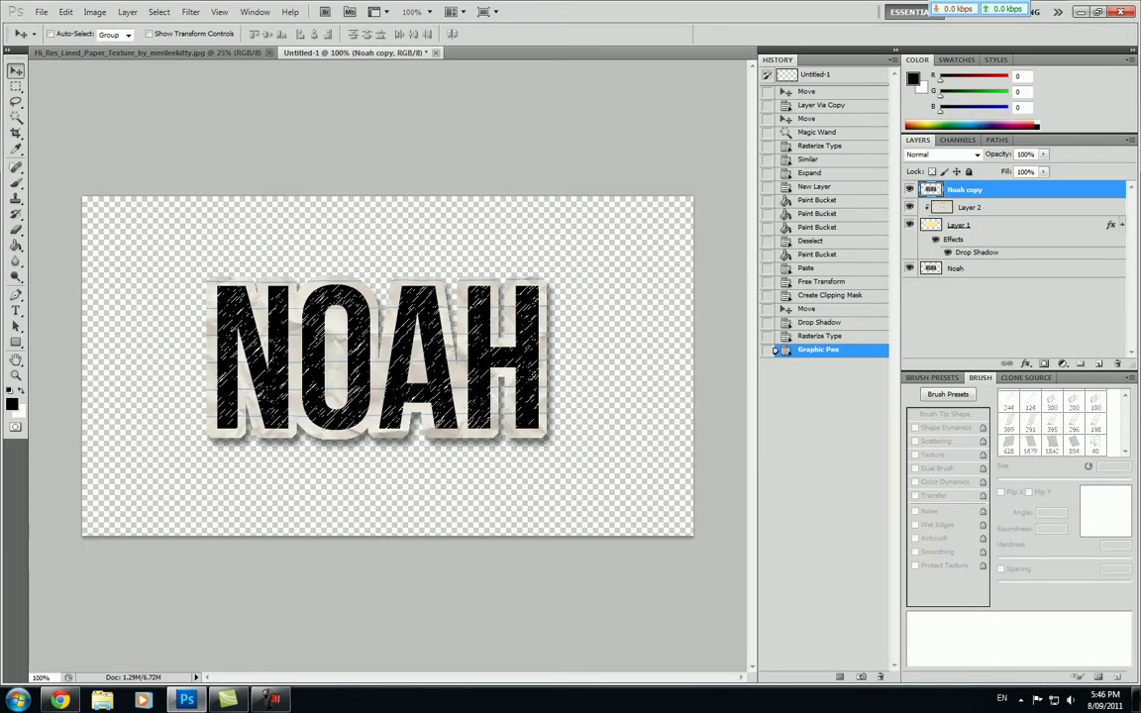
Set the sketch-textured lettering layer's opacity to 80%
{"action": "double_click", "coordinate": [1030, 189]}
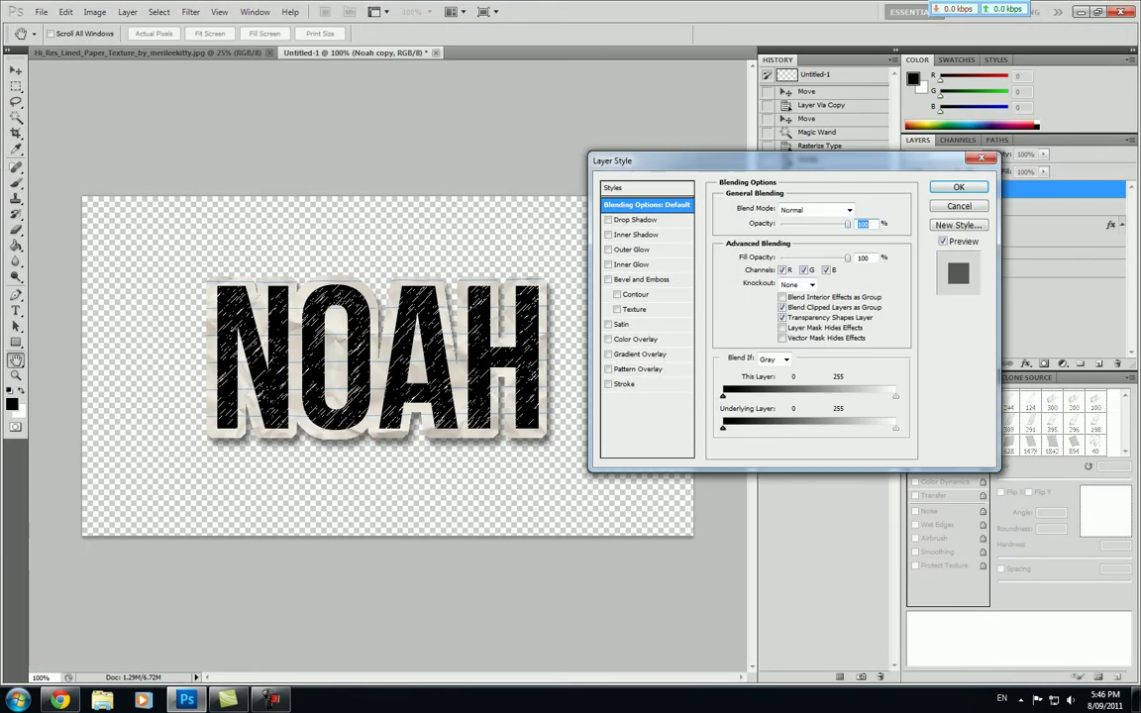
{"action": "key", "text": "shift+Down"}
{"action": "key", "text": "shift+Down"}
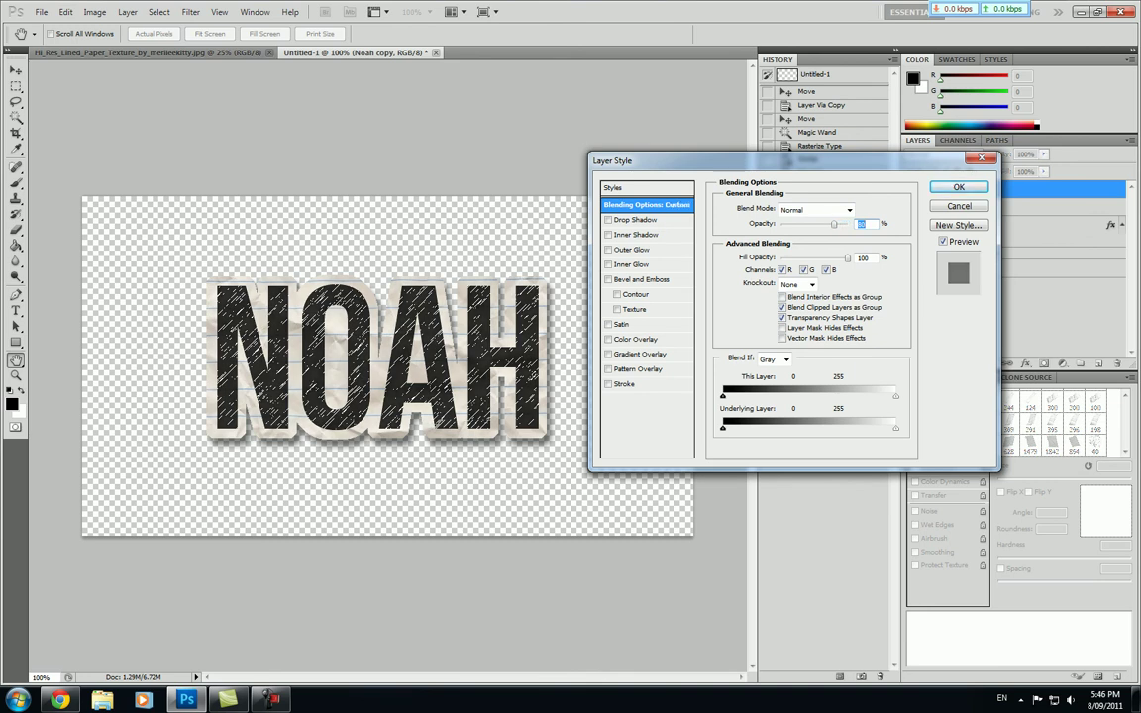
{"action": "key", "text": "Return"}
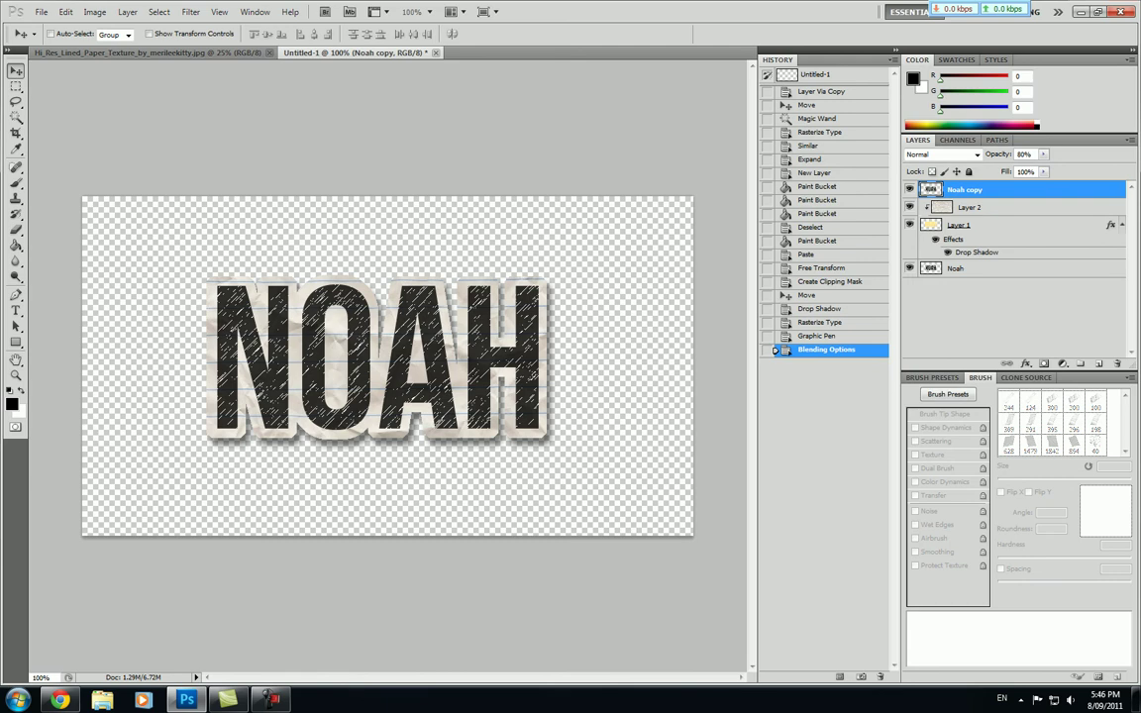
Apply a very slight Gaussian Blur to the sketch-textured lettering, with a radius of a fraction of a pixel
{"action": "left_click", "coordinate": [190, 11]}
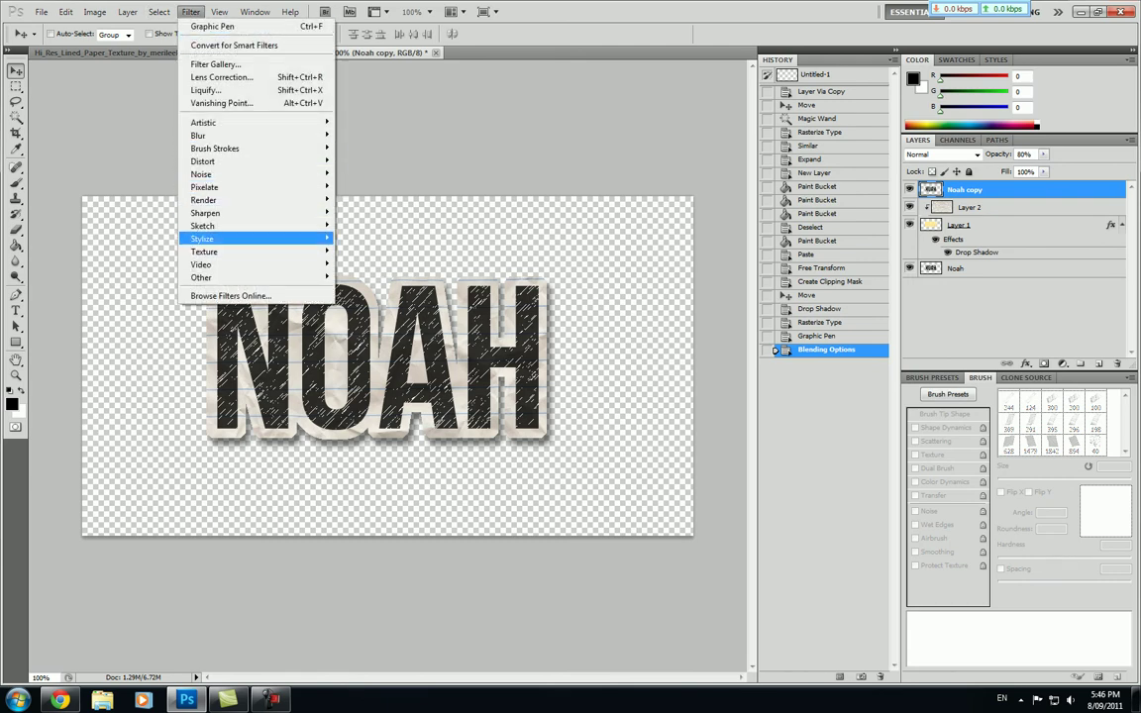
{"action": "mouse_move", "coordinate": [213, 239]}
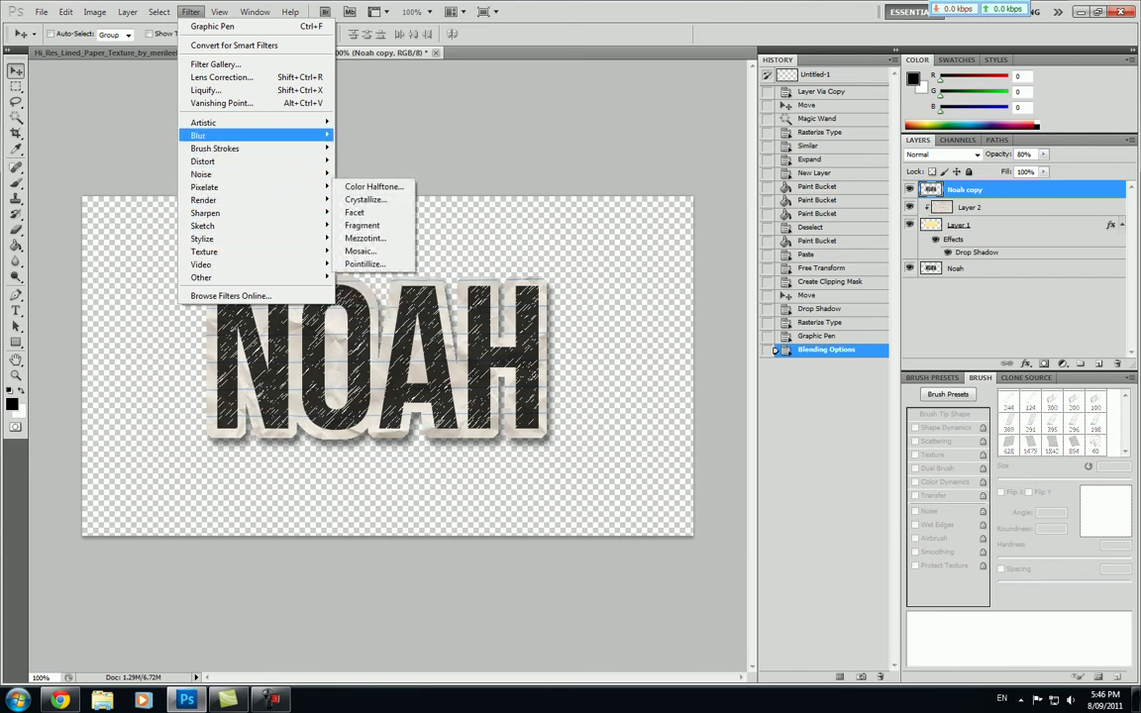
{"action": "left_click", "coordinate": [365, 187]}
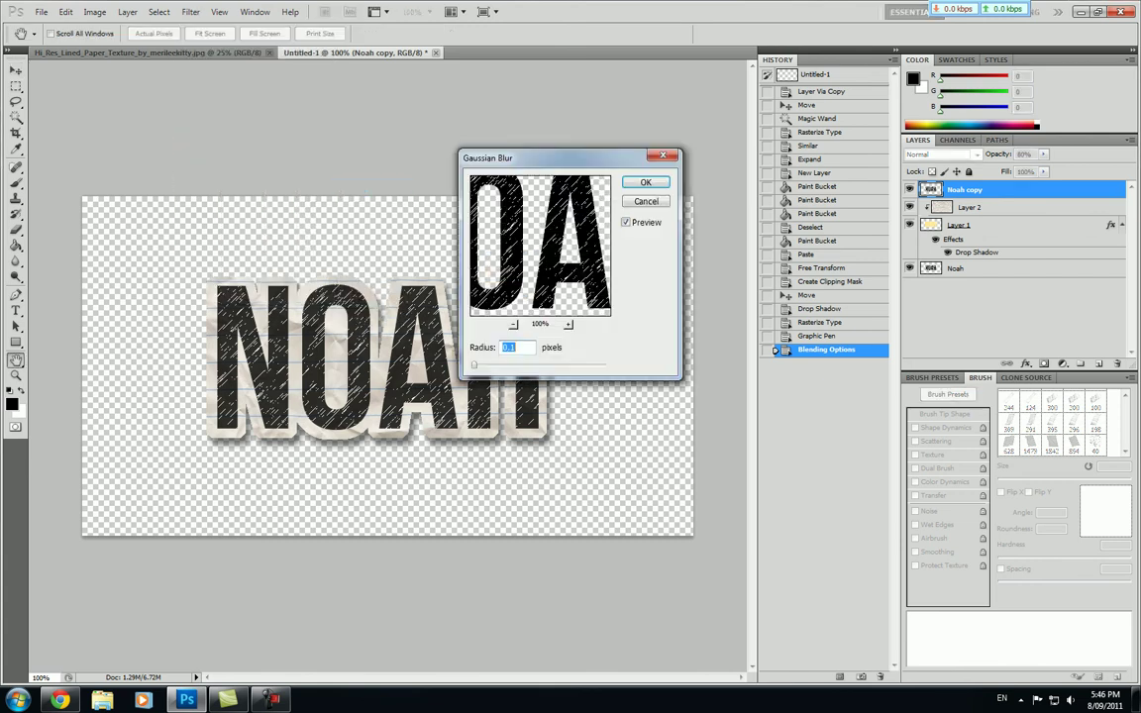
{"action": "type", "text": "0.3"}
{"action": "key", "text": "Down"}
{"action": "key", "text": "Down"}
{"action": "key", "text": "Down"}
{"action": "key", "text": "Down"}
{"action": "key", "text": "Up"}
{"action": "key", "text": "Return"}
{"action": "key", "text": "v"}
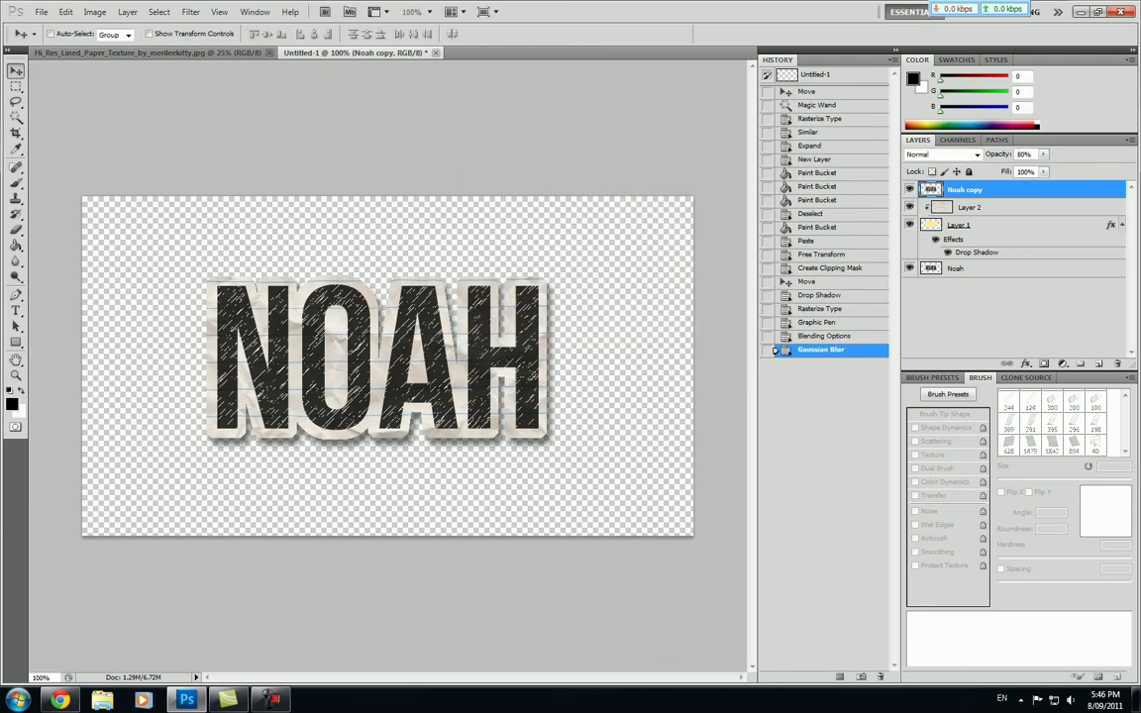
Create a new empty layer and send it to the bottom of the layer stack
{"action": "left_click", "coordinate": [1012, 315]}
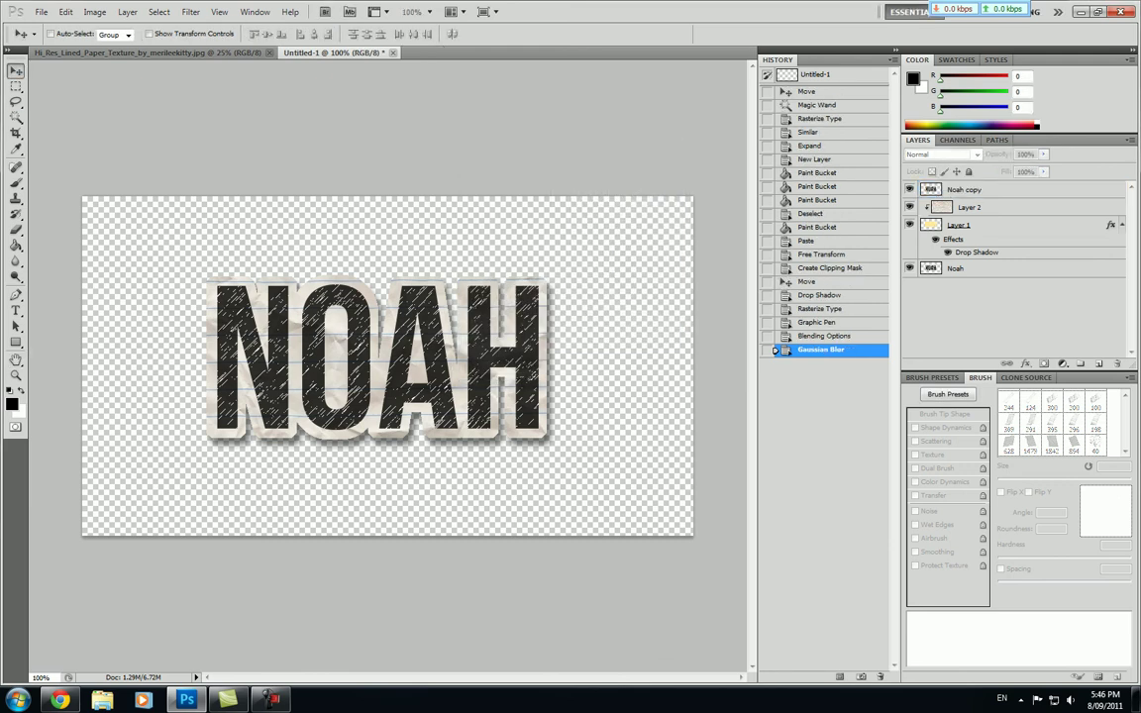
{"action": "key", "text": "ctrl+alt+shift+n"}
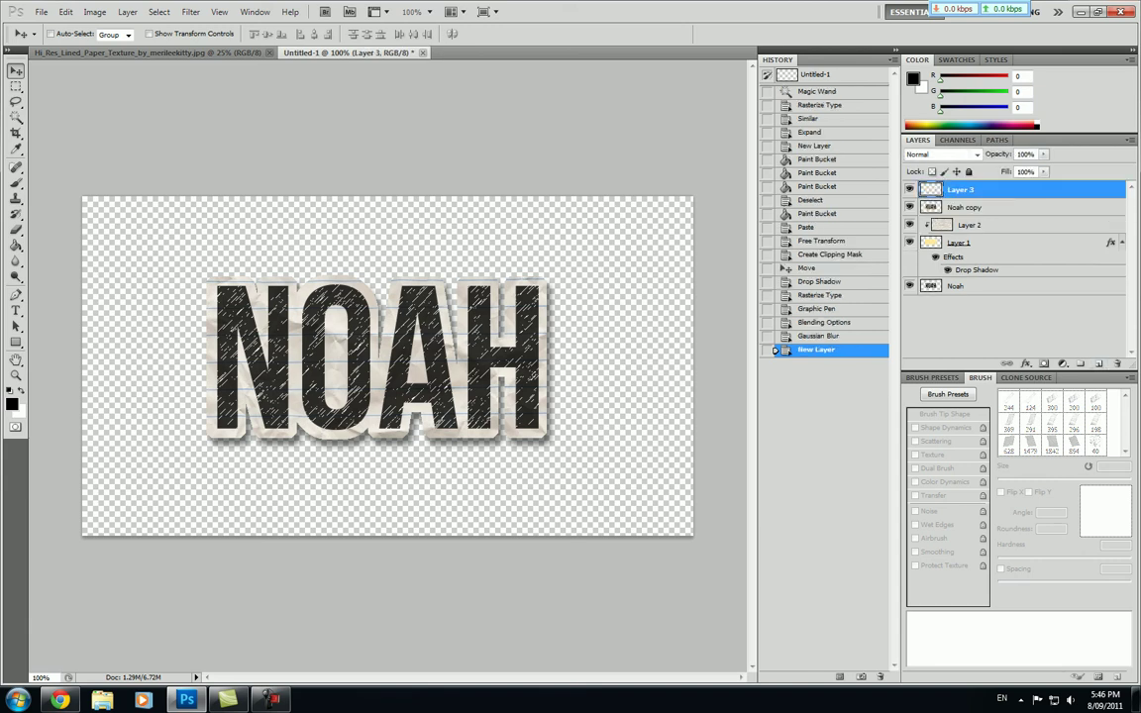
{"action": "key", "text": "ctrl+shift+bracketleft"}
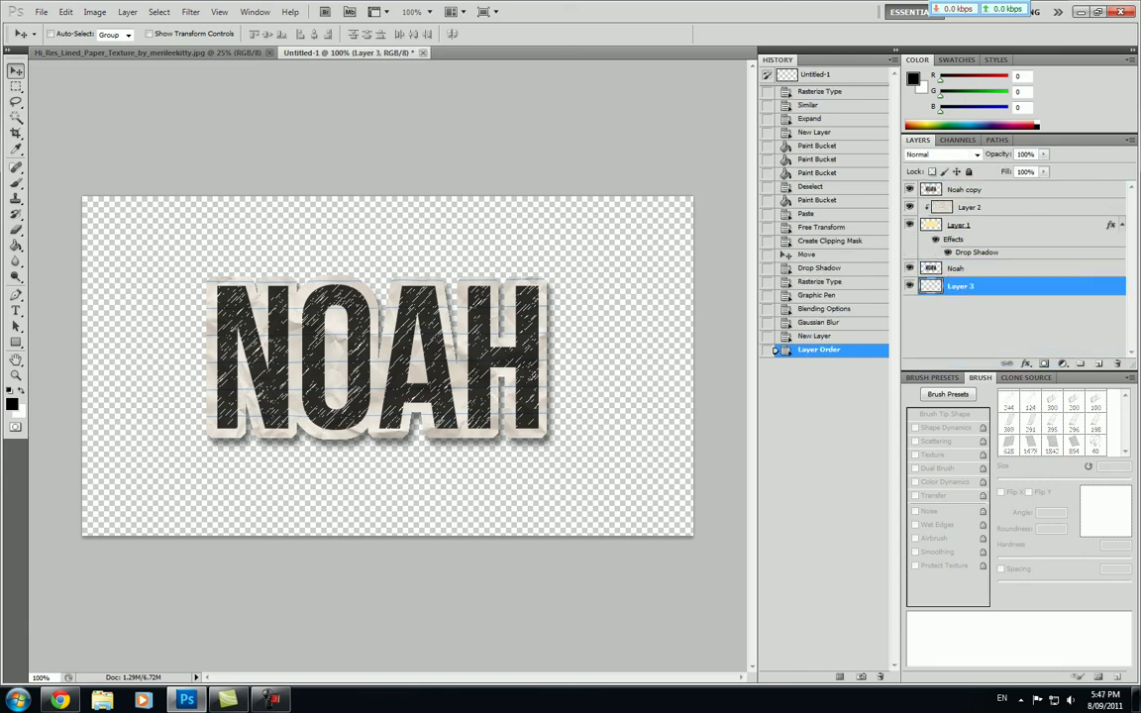
Set the foreground color to golden yellow (RGB 255, 198, 0) and fill the bottom layer with it using the Paint Bucket
{"action": "left_click", "coordinate": [12, 404]}
{"action": "left_click_drag", "start_coordinate": [551, 210], "coordinate": [568, 182]}
{"action": "key", "text": "Return"}
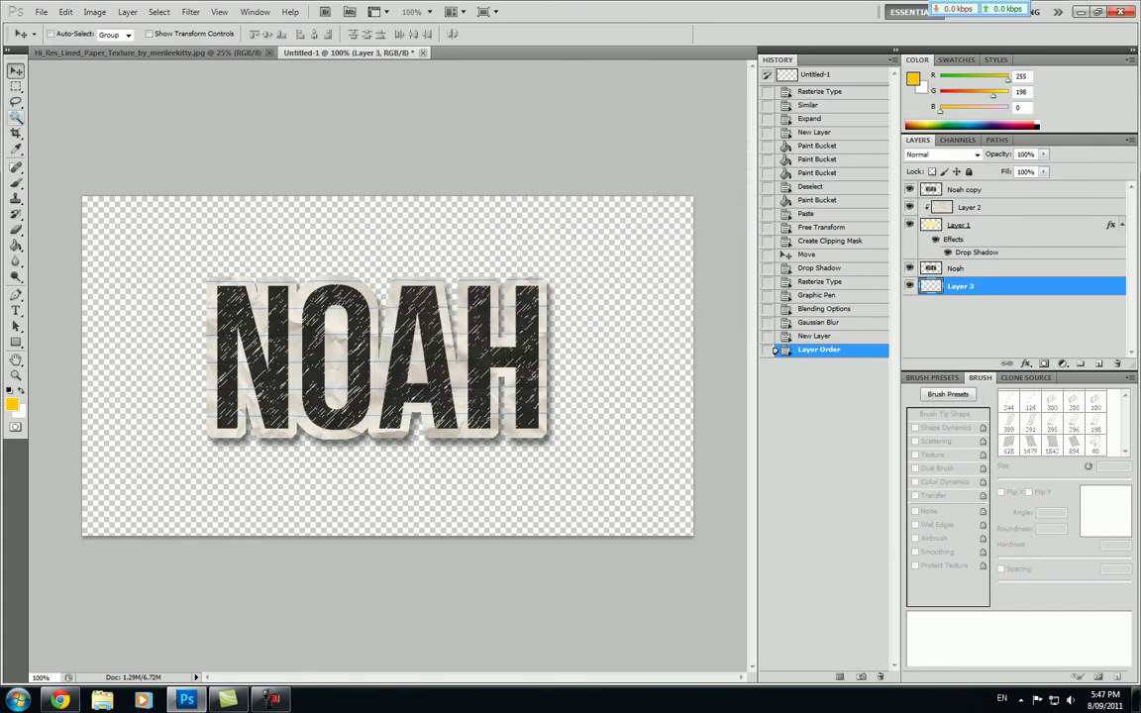
{"action": "left_click", "coordinate": [16, 246]}
{"action": "left_click", "coordinate": [163, 251]}
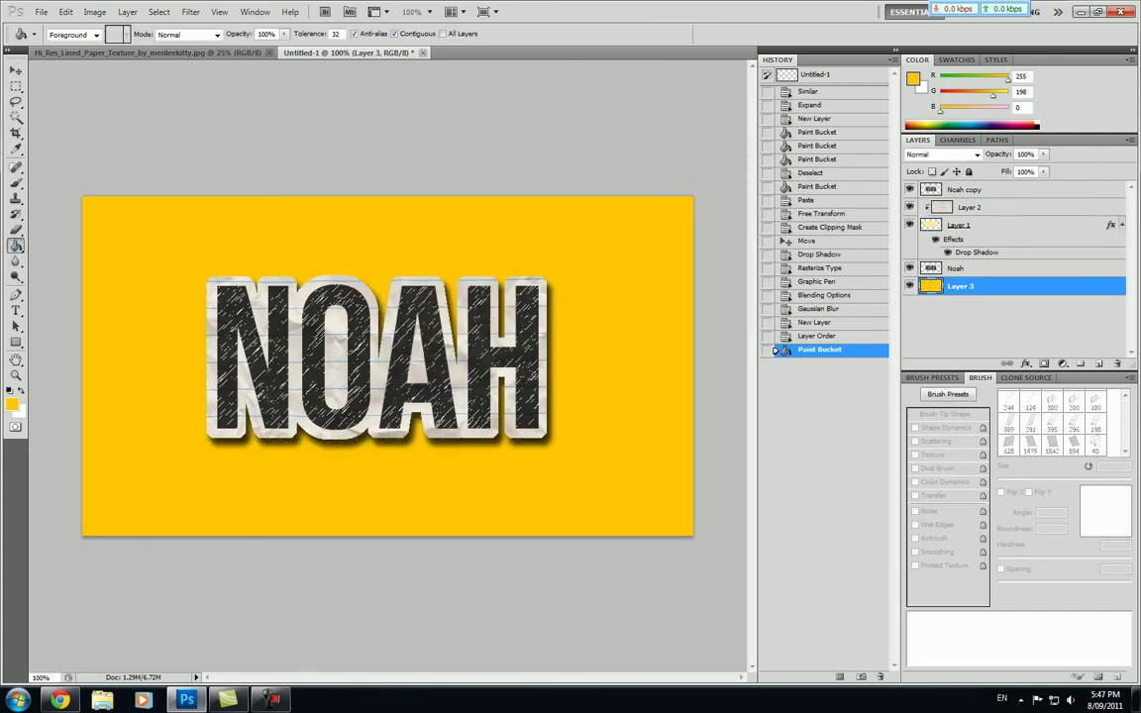